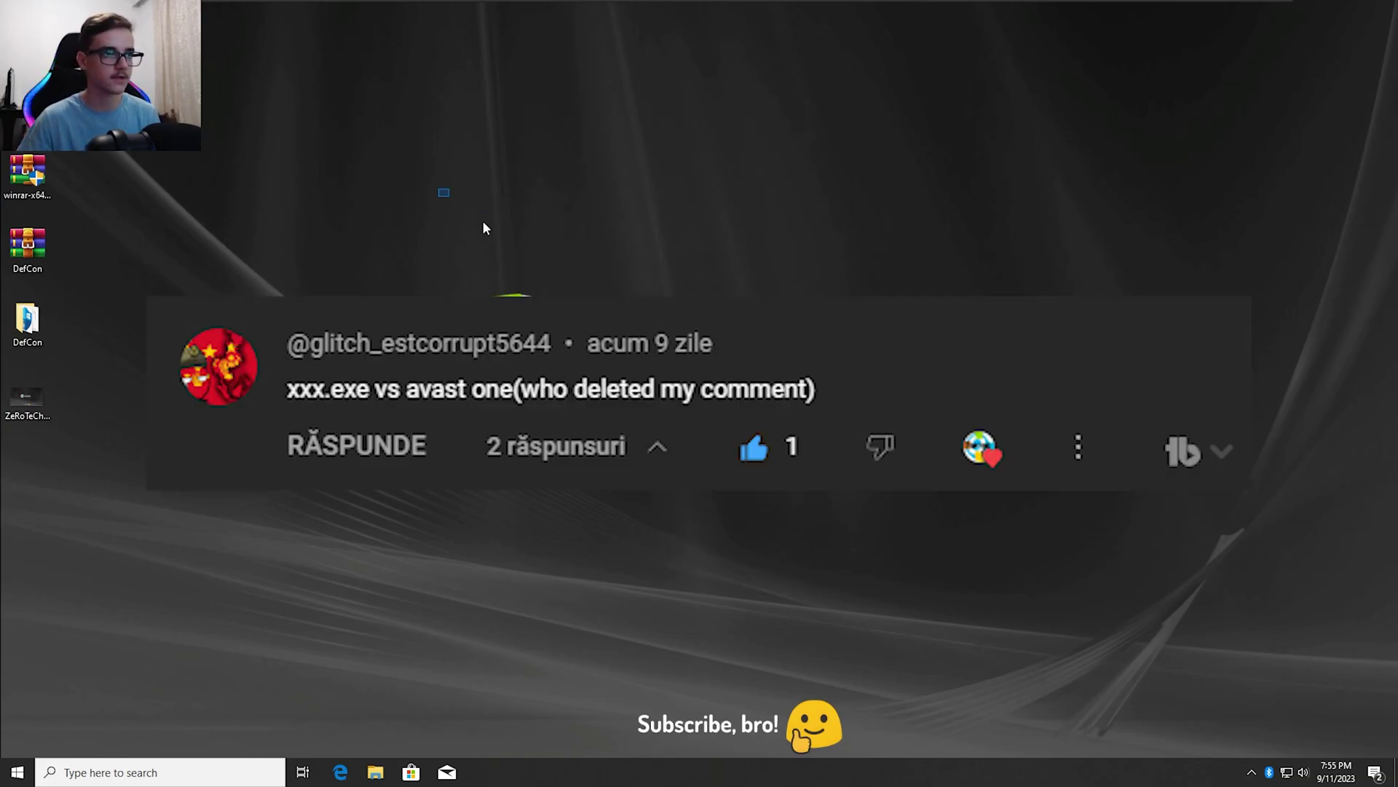
# Move the avast_one_free_antivirus installer and xxx icons side by side above the wallpaper logo, leaving nothing selected
pyautogui.moveTo(486, 227); pyautogui.dragTo(923, 492)
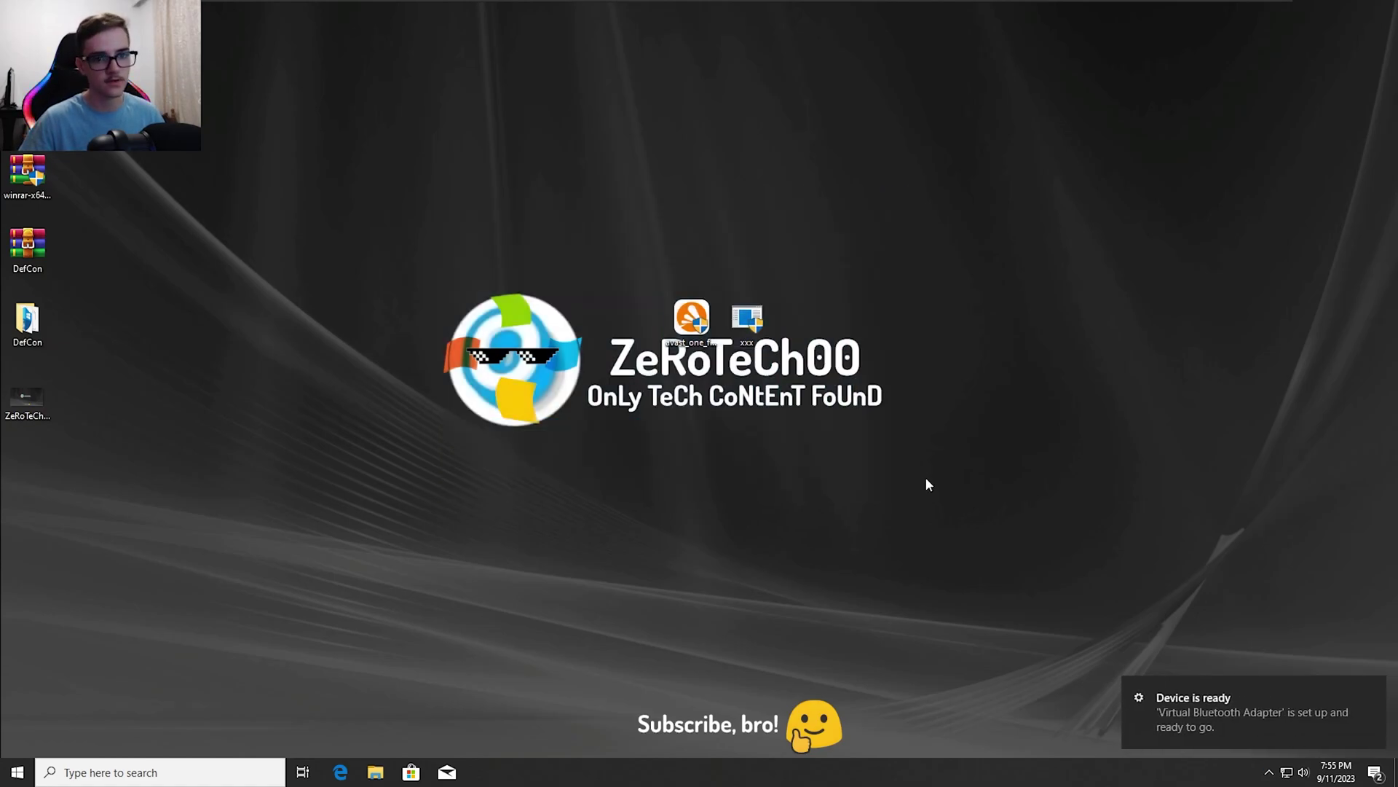
pyautogui.moveTo(976, 552); pyautogui.dragTo(430, 198)
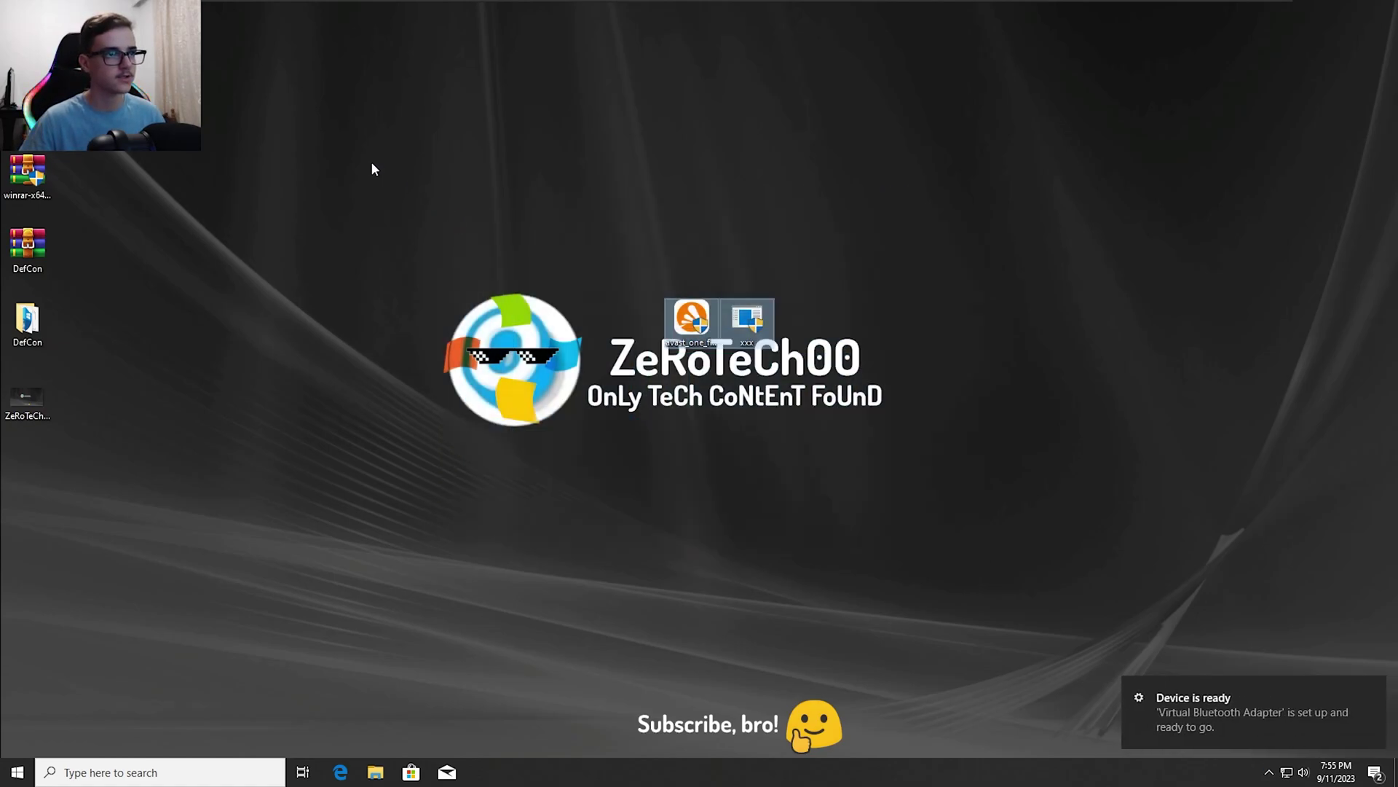
pyautogui.click(378, 172)
pyautogui.moveTo(691, 319); pyautogui.dragTo(638, 241)
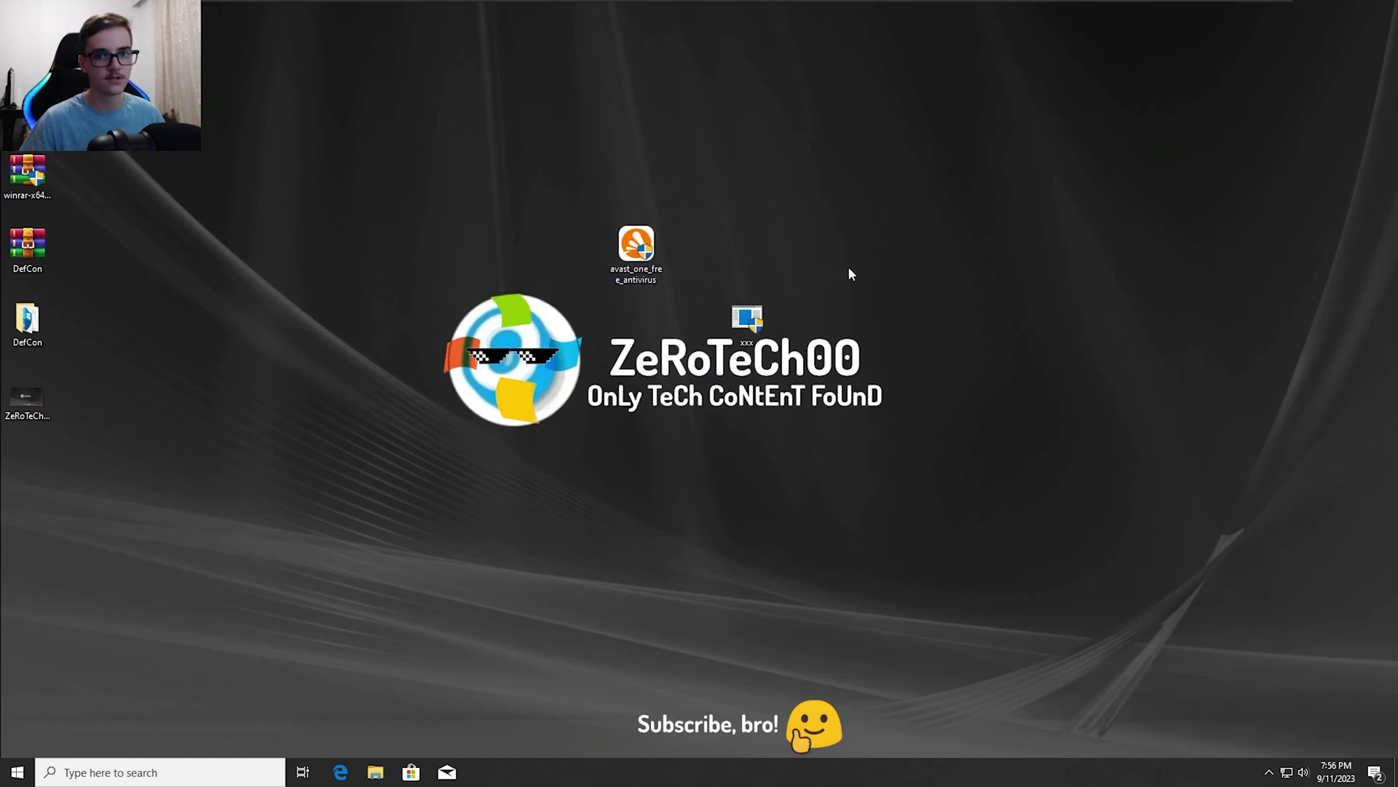
pyautogui.moveTo(742, 334); pyautogui.dragTo(741, 265)
pyautogui.click(740, 290)
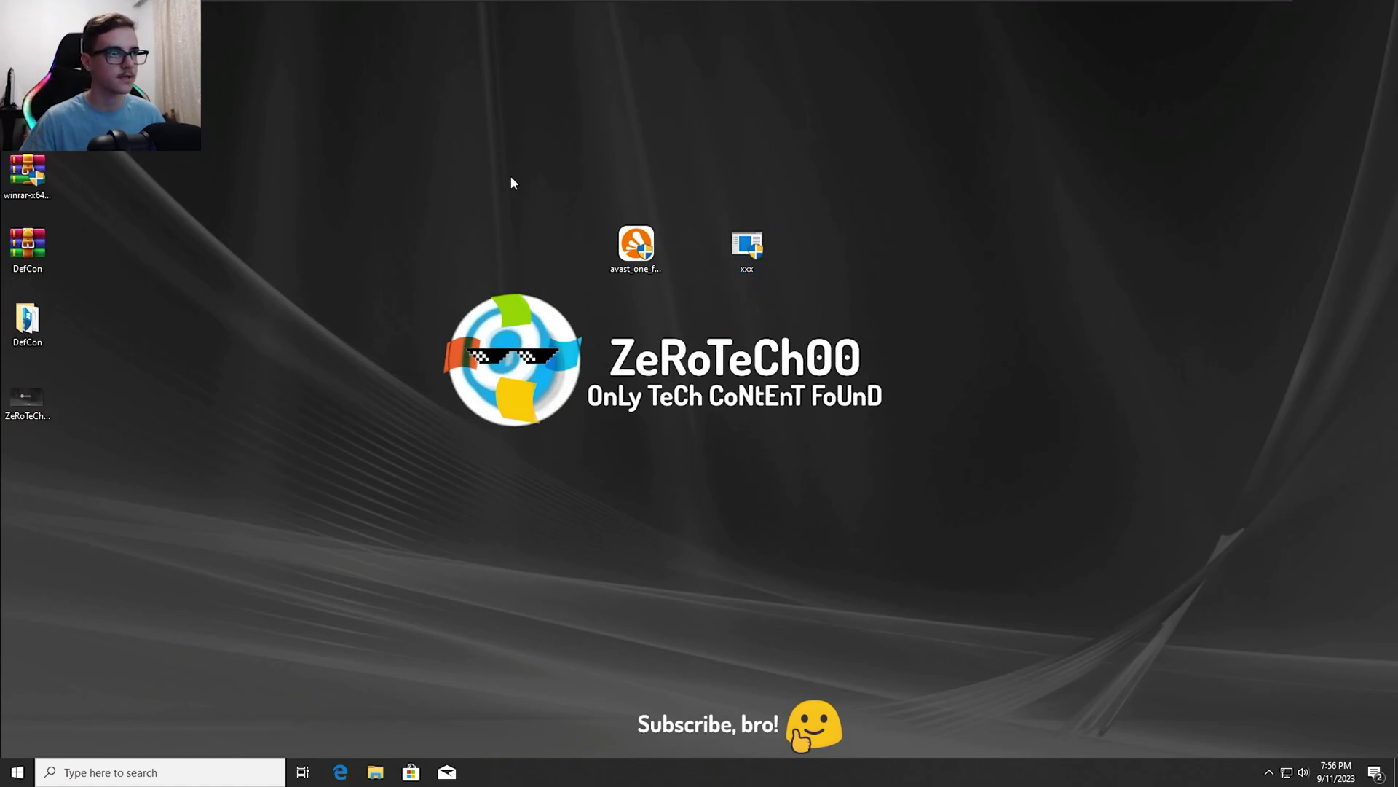
pyautogui.moveTo(502, 170); pyautogui.dragTo(845, 350)
pyautogui.click(855, 348)
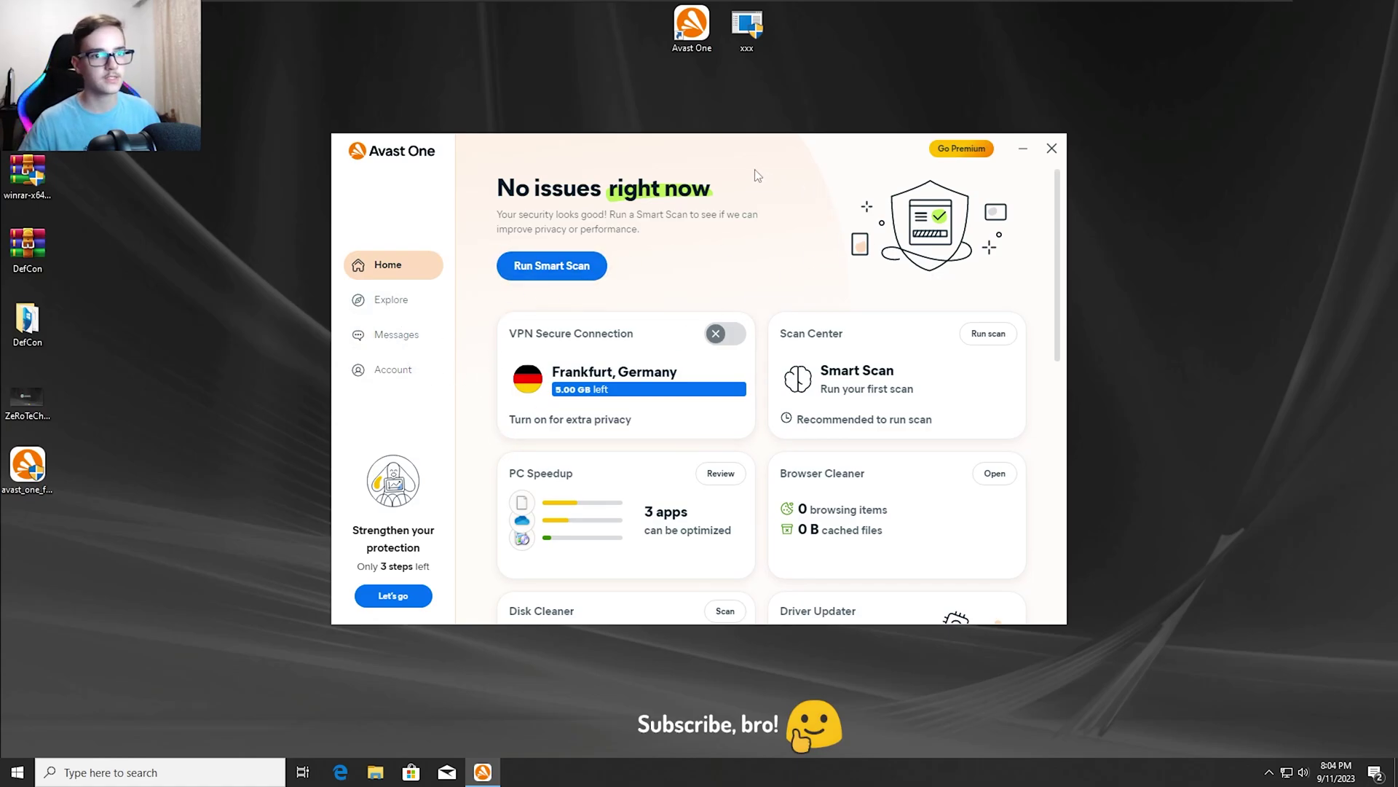
# Launch the xxx sample and dismiss the 'Windows cannot access xxx.exe' error with OK
pyautogui.click(749, 37)
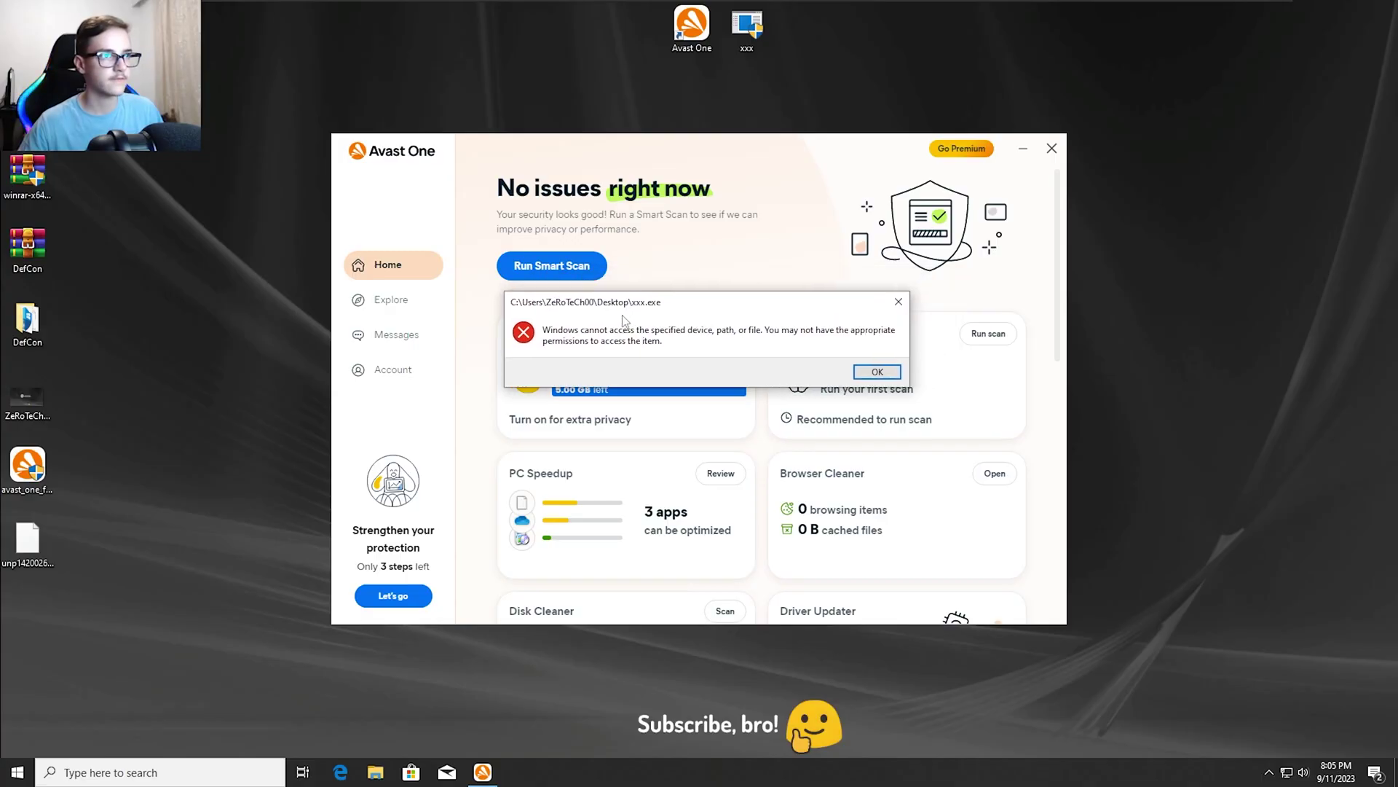
pyautogui.moveTo(685, 310); pyautogui.dragTo(686, 335)
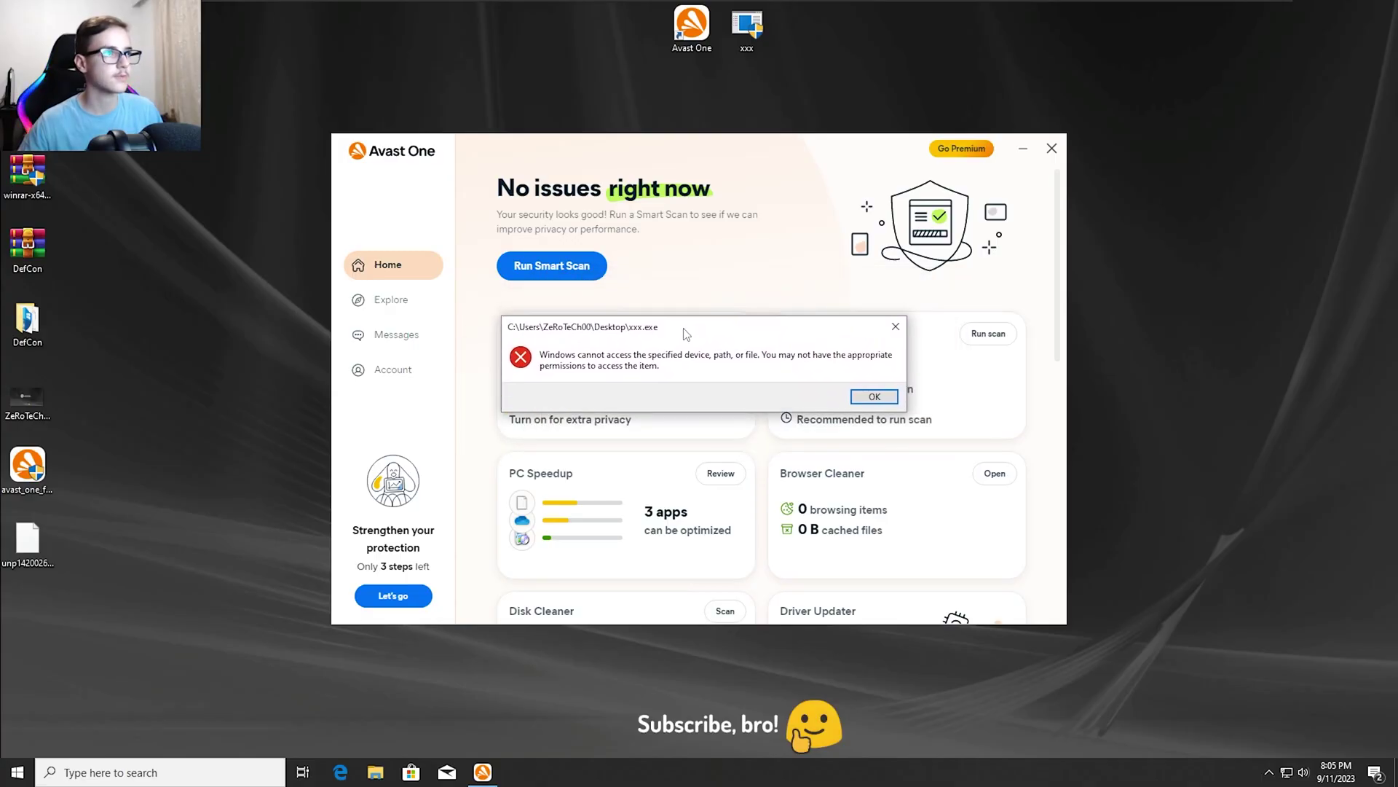
pyautogui.click(875, 397)
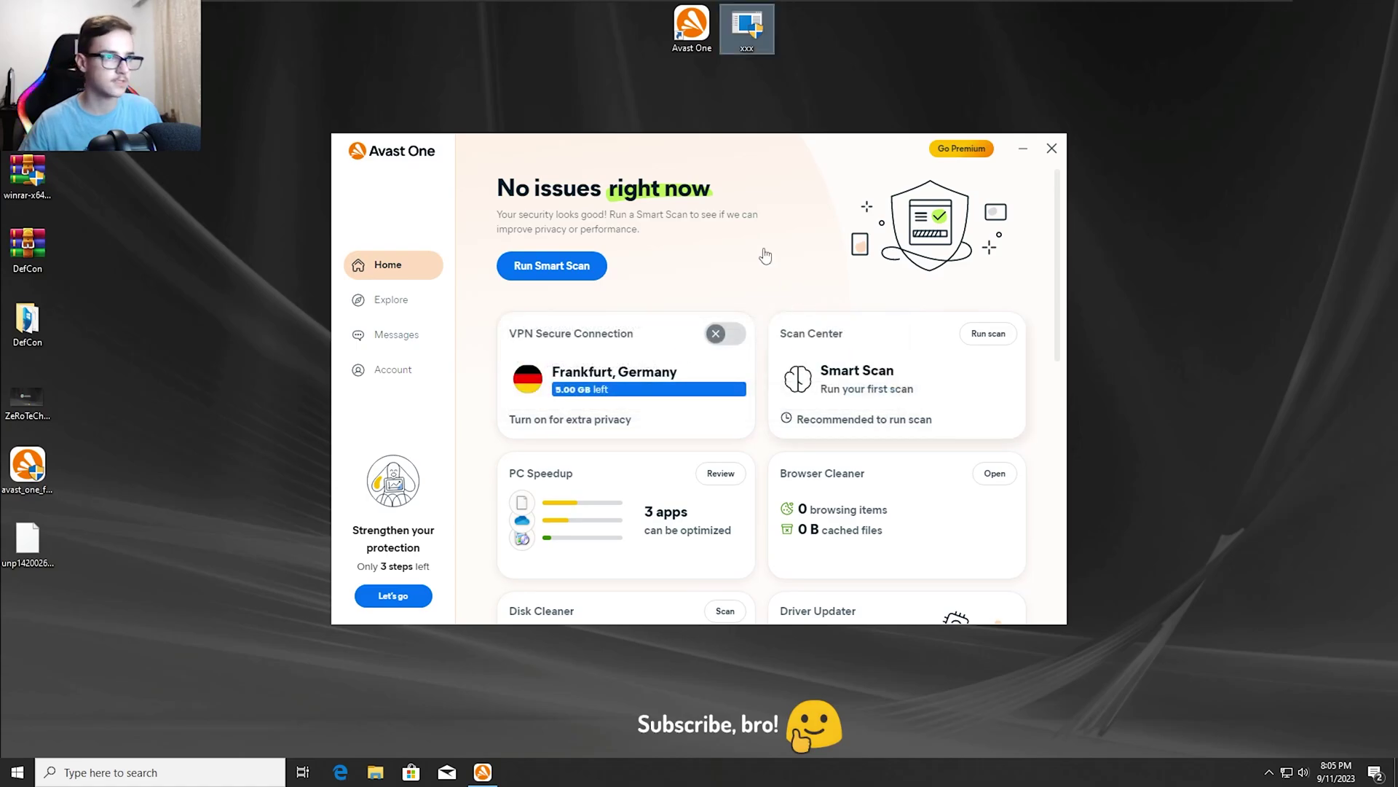
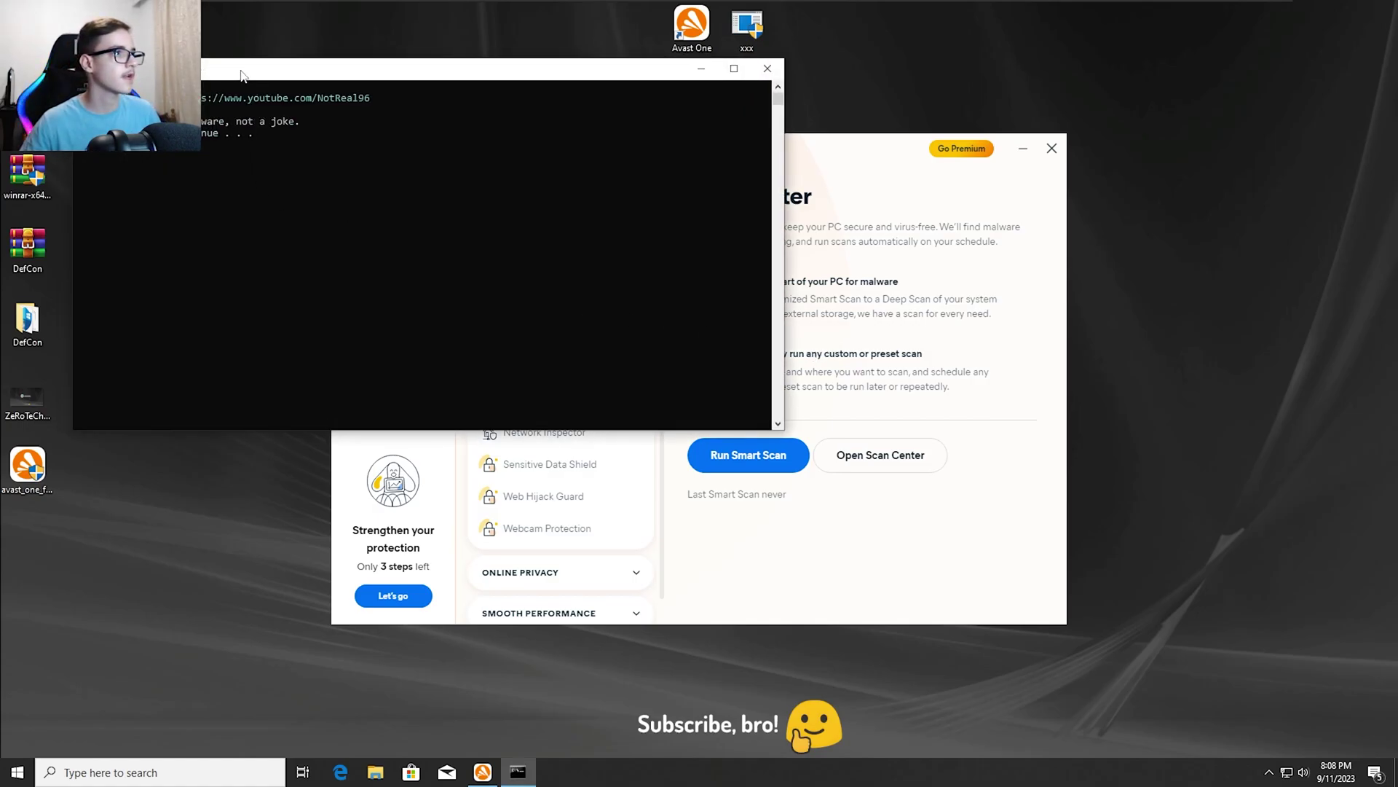
# Dismiss the sample's opening pause with Enter to reach its disclaimer and Agree [Y,N]? prompt
pyautogui.press('Return')
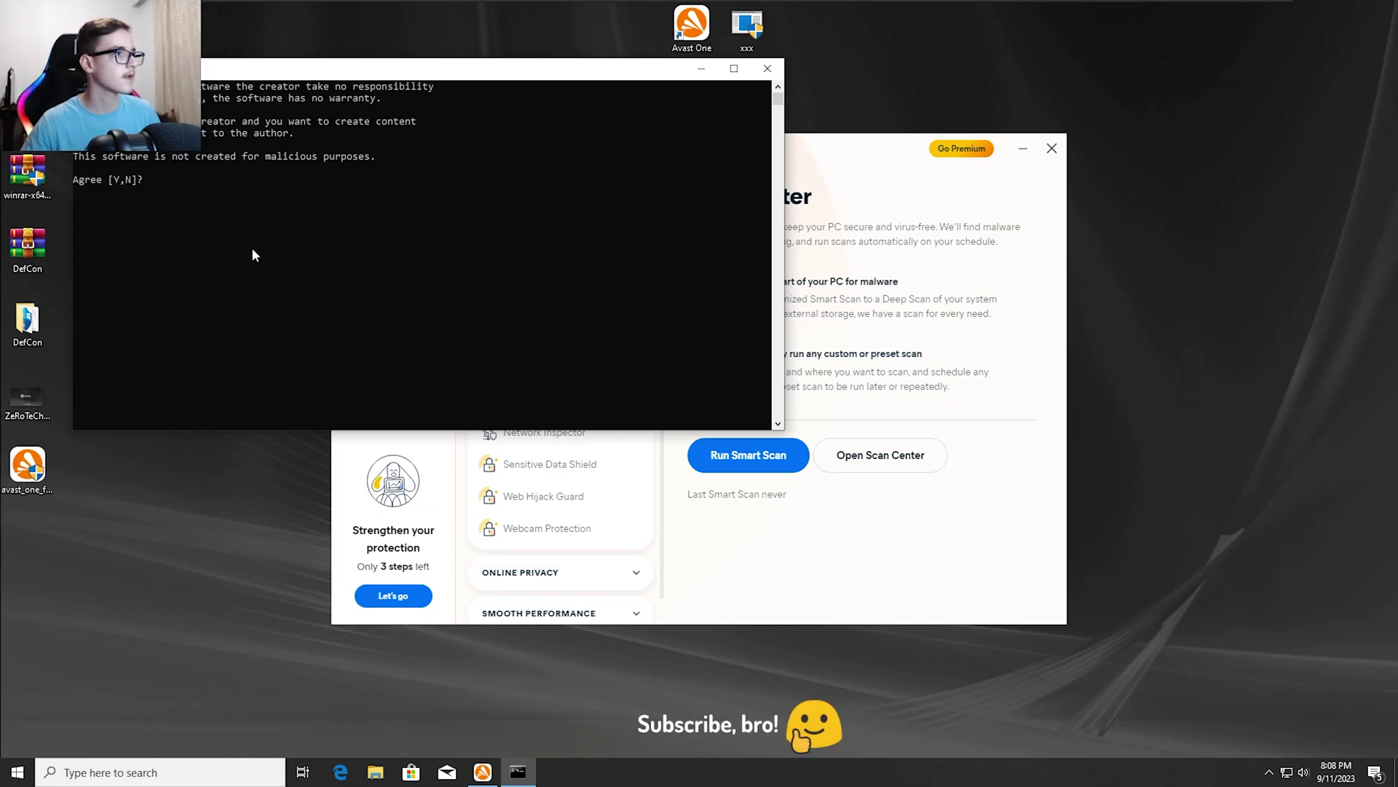
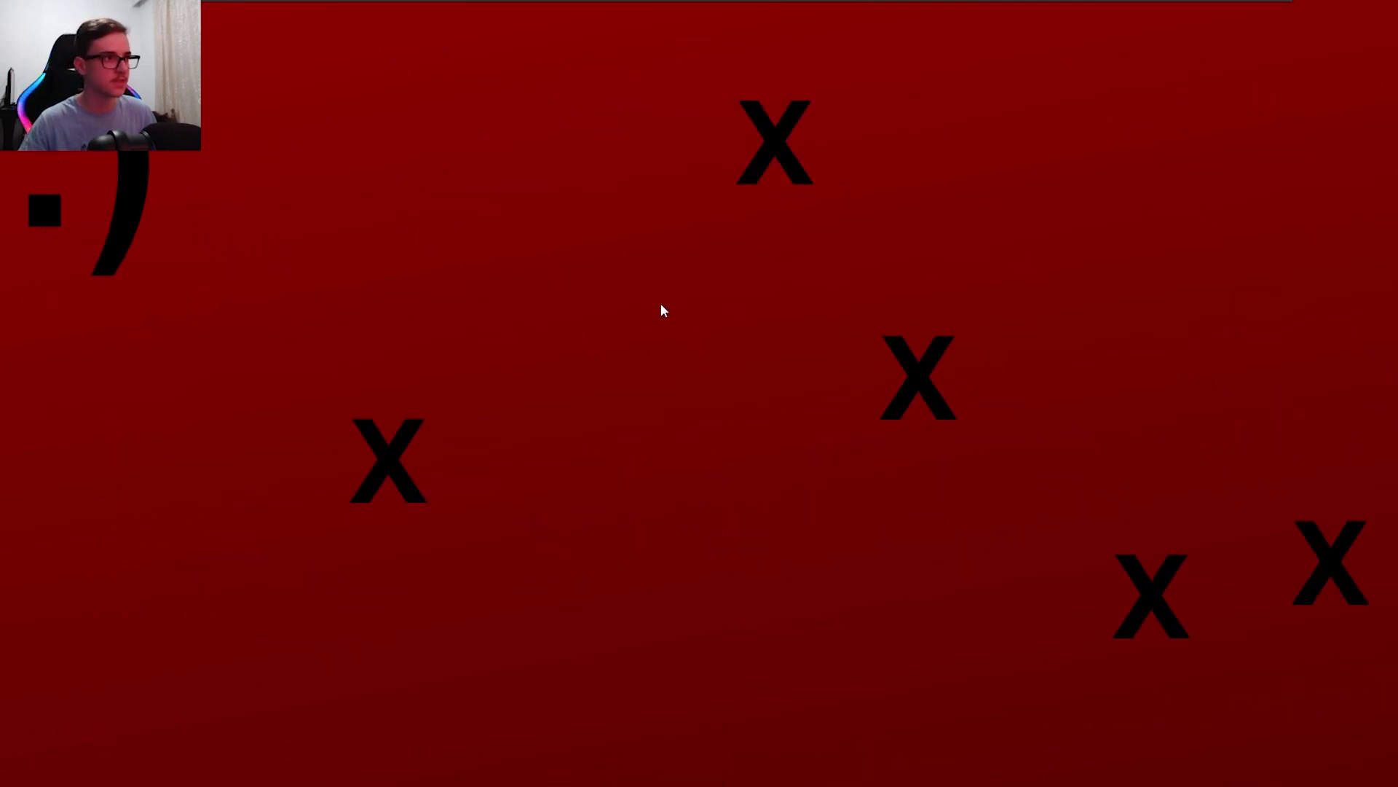
# Run a Smart Scan in Avast One's Scan Center until it flags 2 system-settings issues
pyautogui.hotkey('alt', 'Tab')
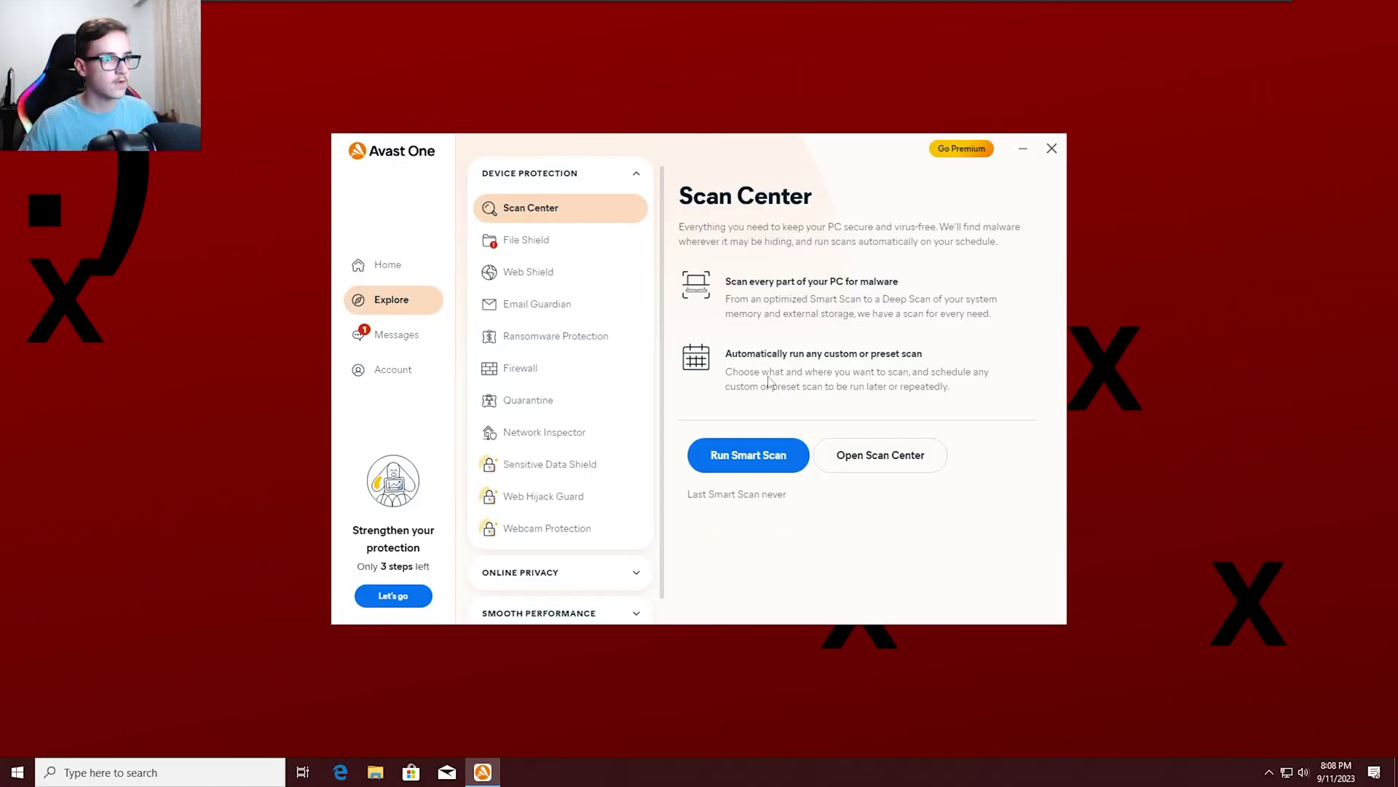
pyautogui.click(769, 457)
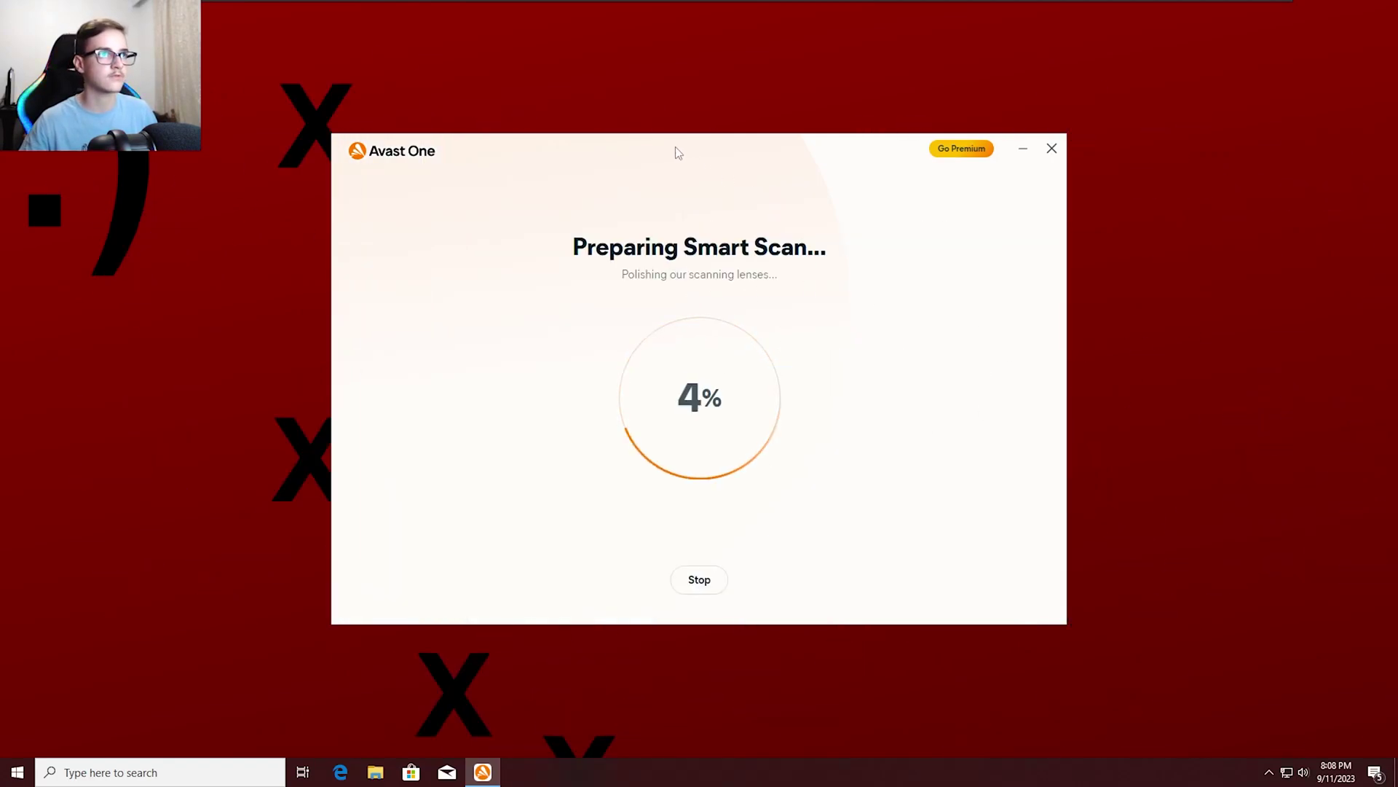
pyautogui.moveTo(674, 147); pyautogui.dragTo(643, 163)
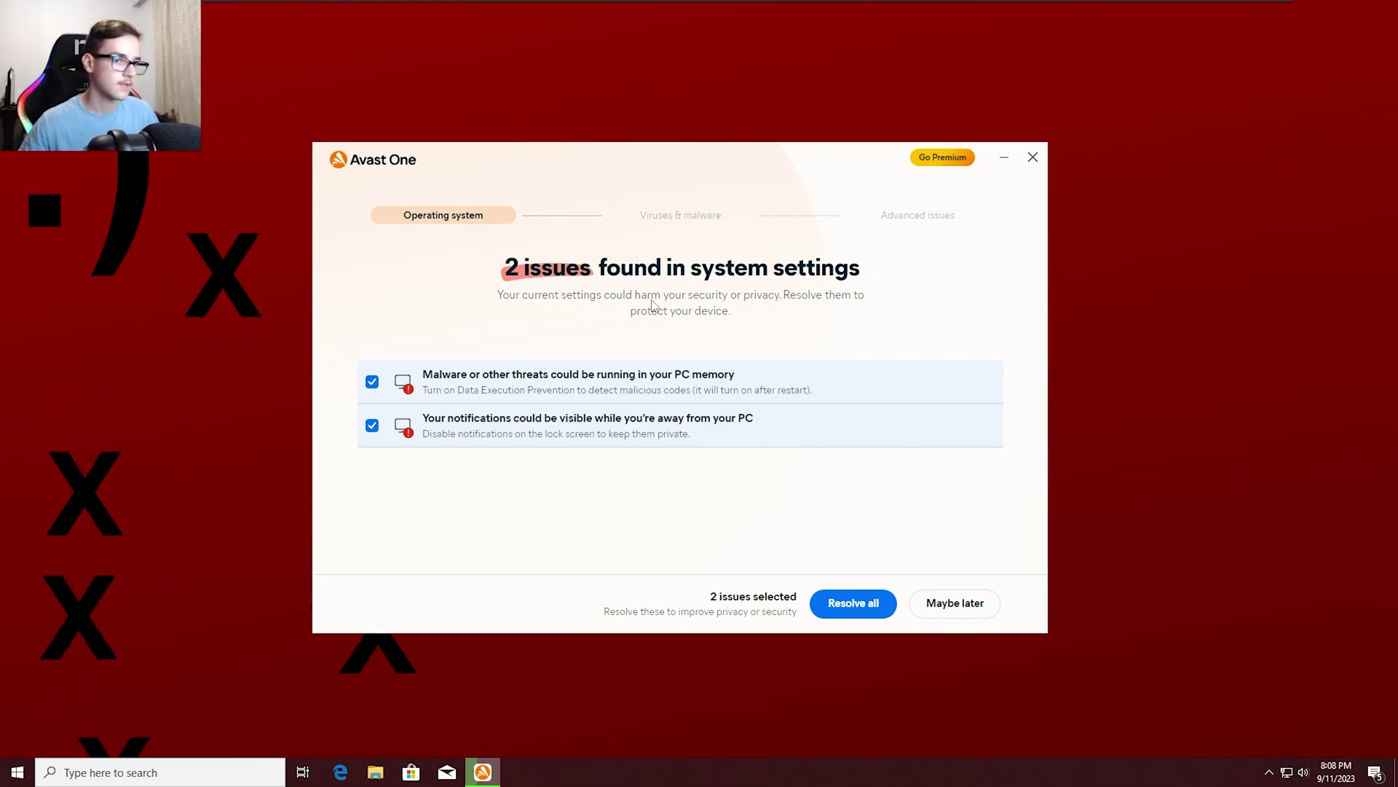
# Resolve both system-settings issues, then continue to the virus scan listing Win32:Malware-gen and FileRepMalware [Misc]
pyautogui.click(865, 609)
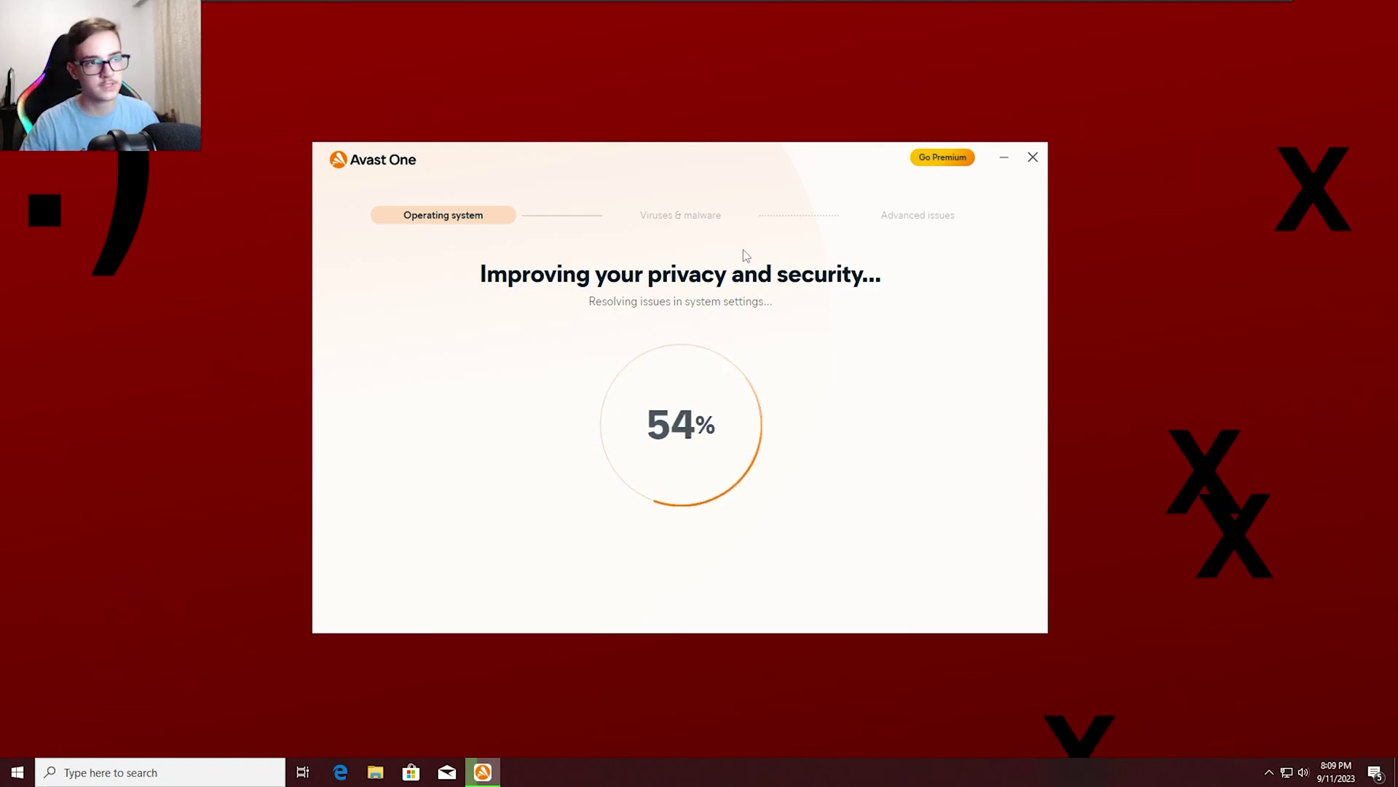
pyautogui.moveTo(659, 161); pyautogui.dragTo(606, 187)
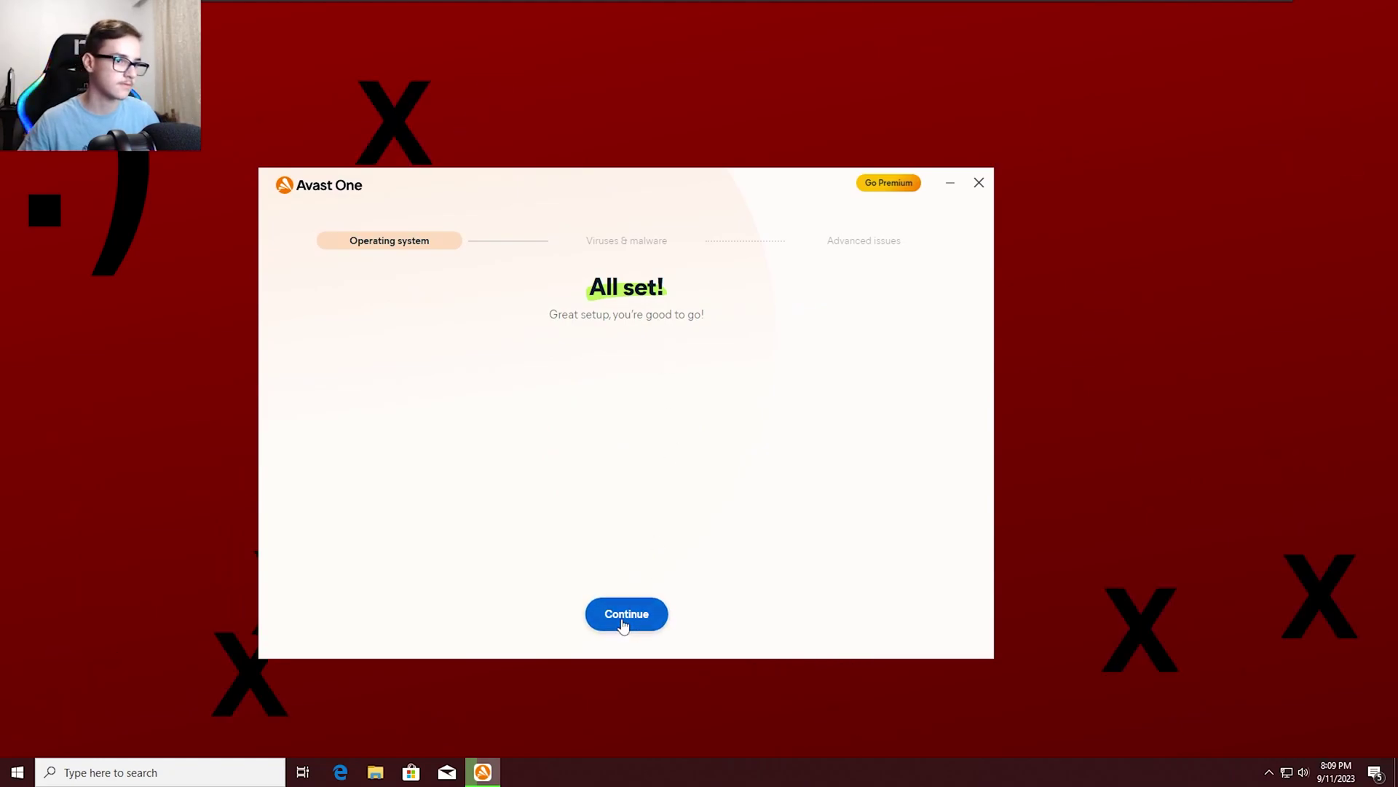
pyautogui.click(622, 618)
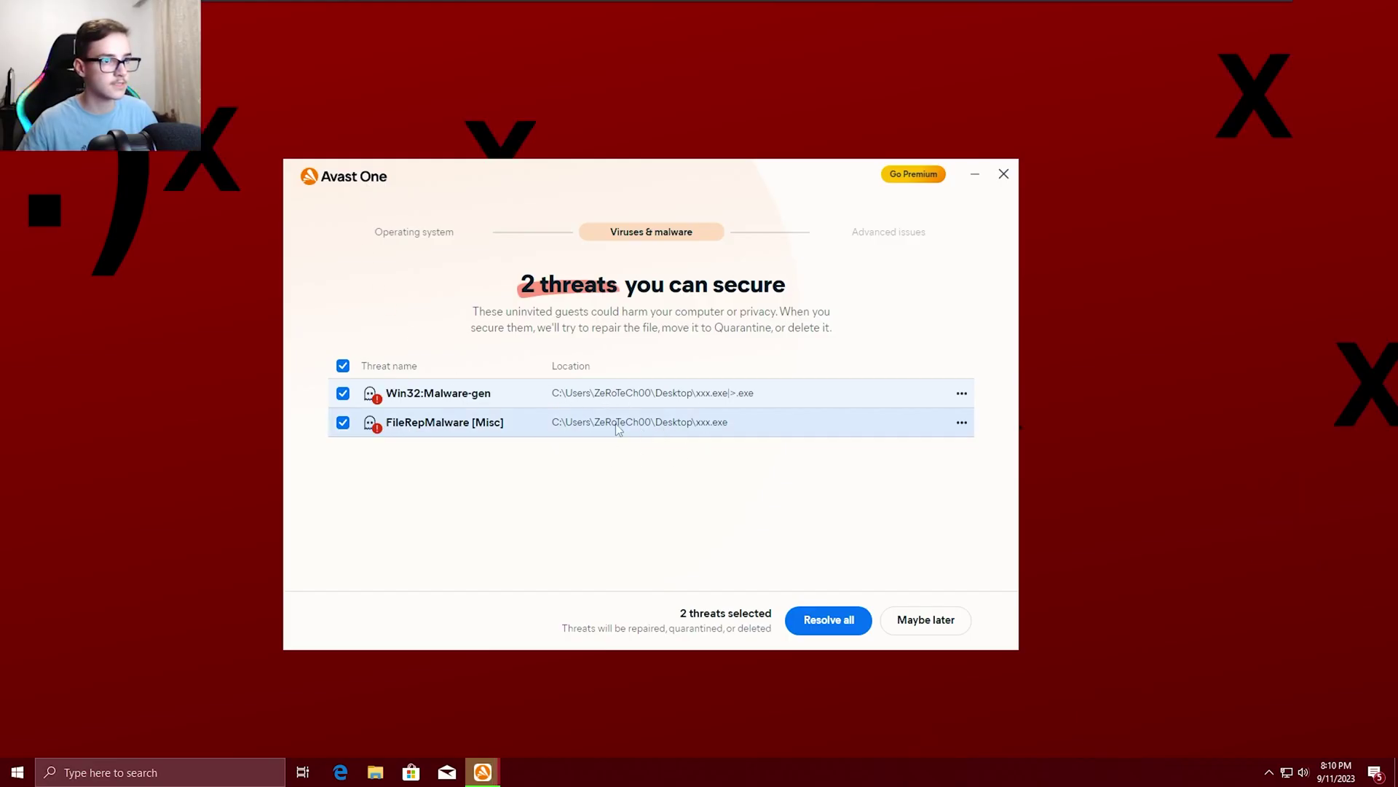
# Resolve all on the threats screen so Avast secures Win32:Malware-gen and FileRepMalware [Misc]
pyautogui.click(829, 621)
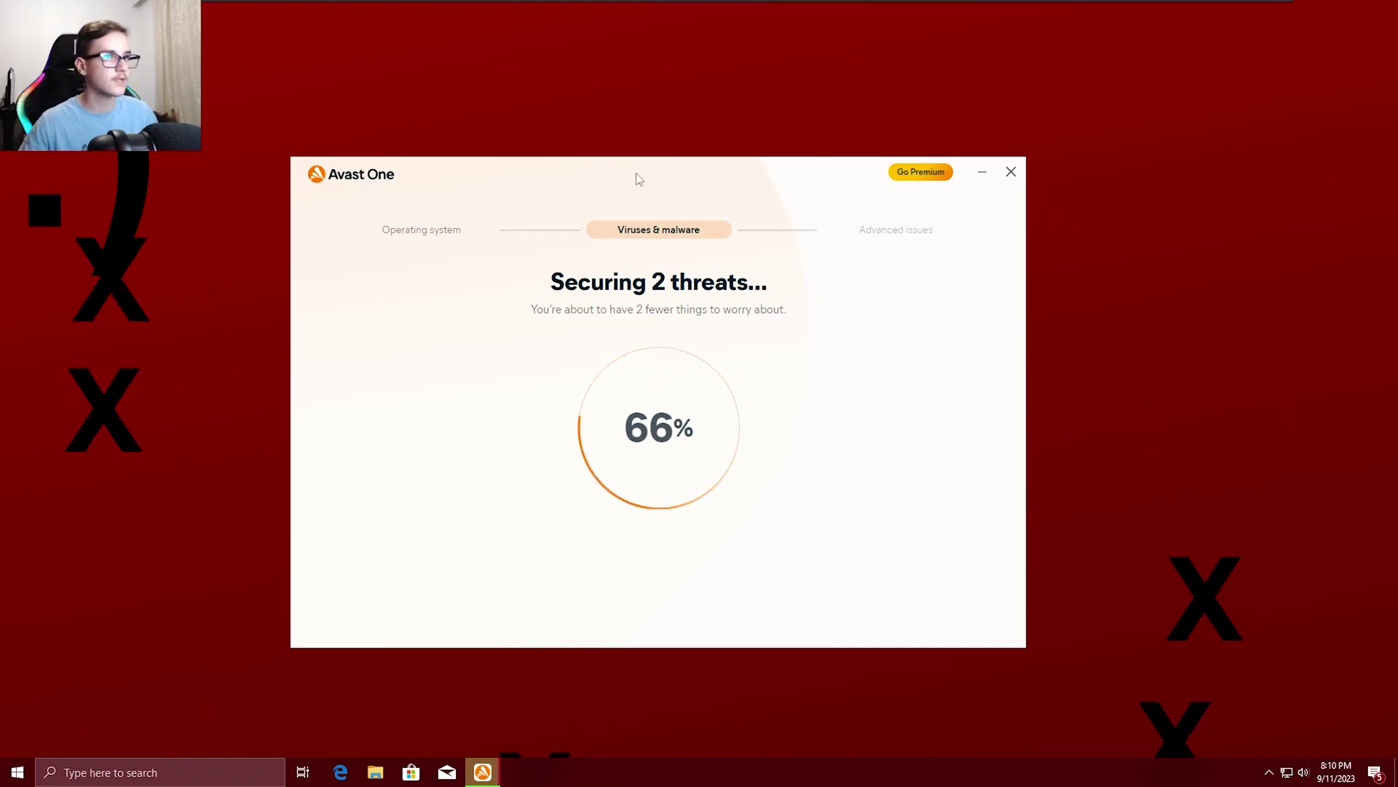
pyautogui.moveTo(638, 179); pyautogui.dragTo(659, 178)
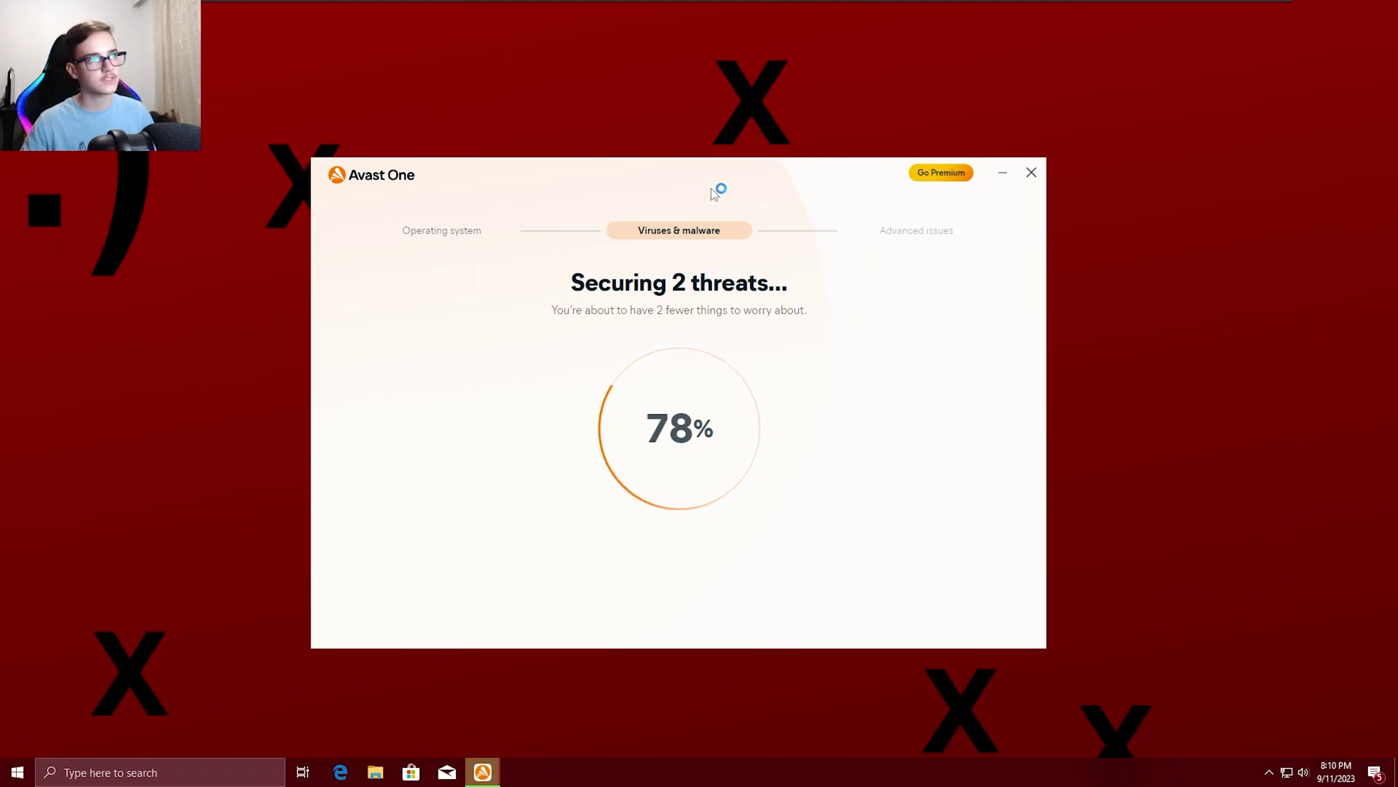
pyautogui.moveTo(713, 189); pyautogui.dragTo(669, 164)
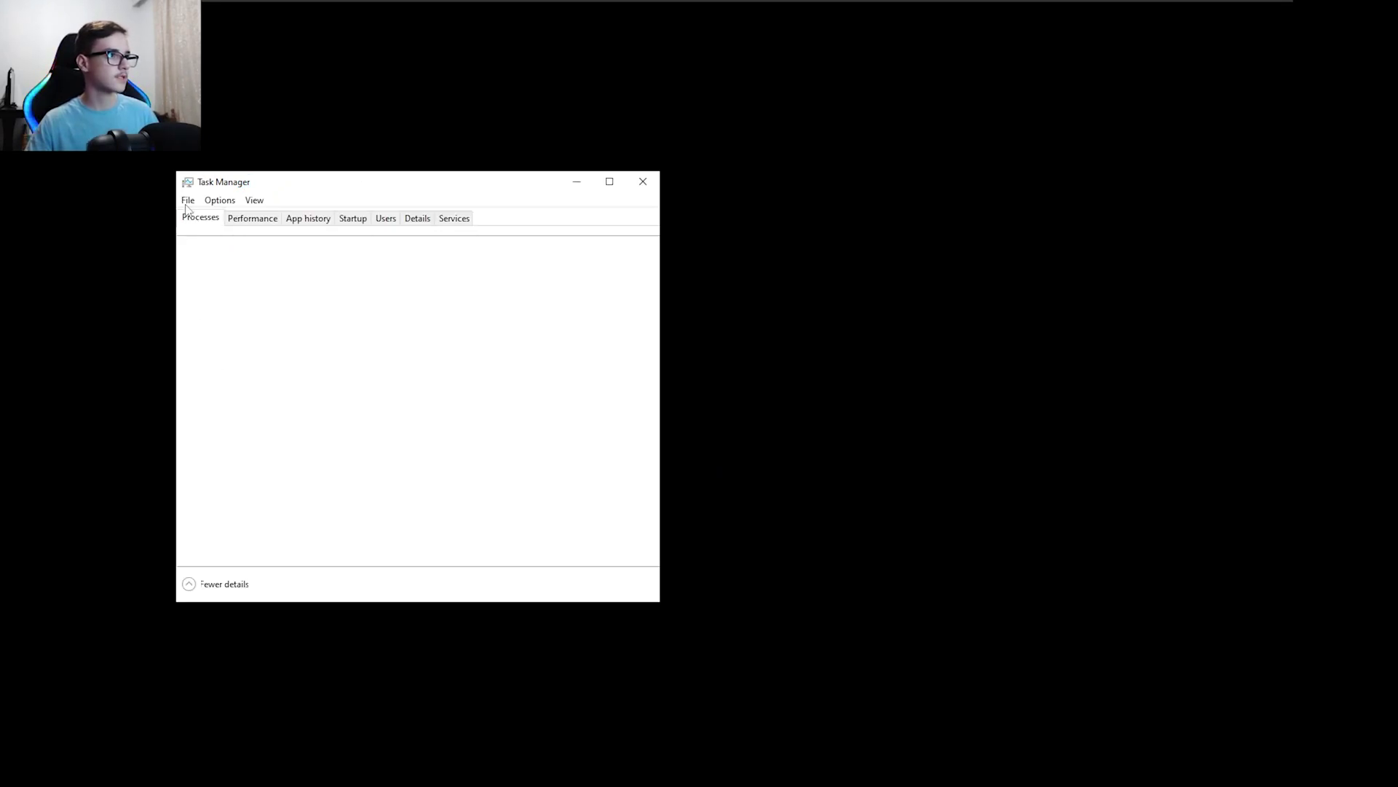
# Run explorer.exe as a new task from Task Manager's File menu
pyautogui.click(187, 204)
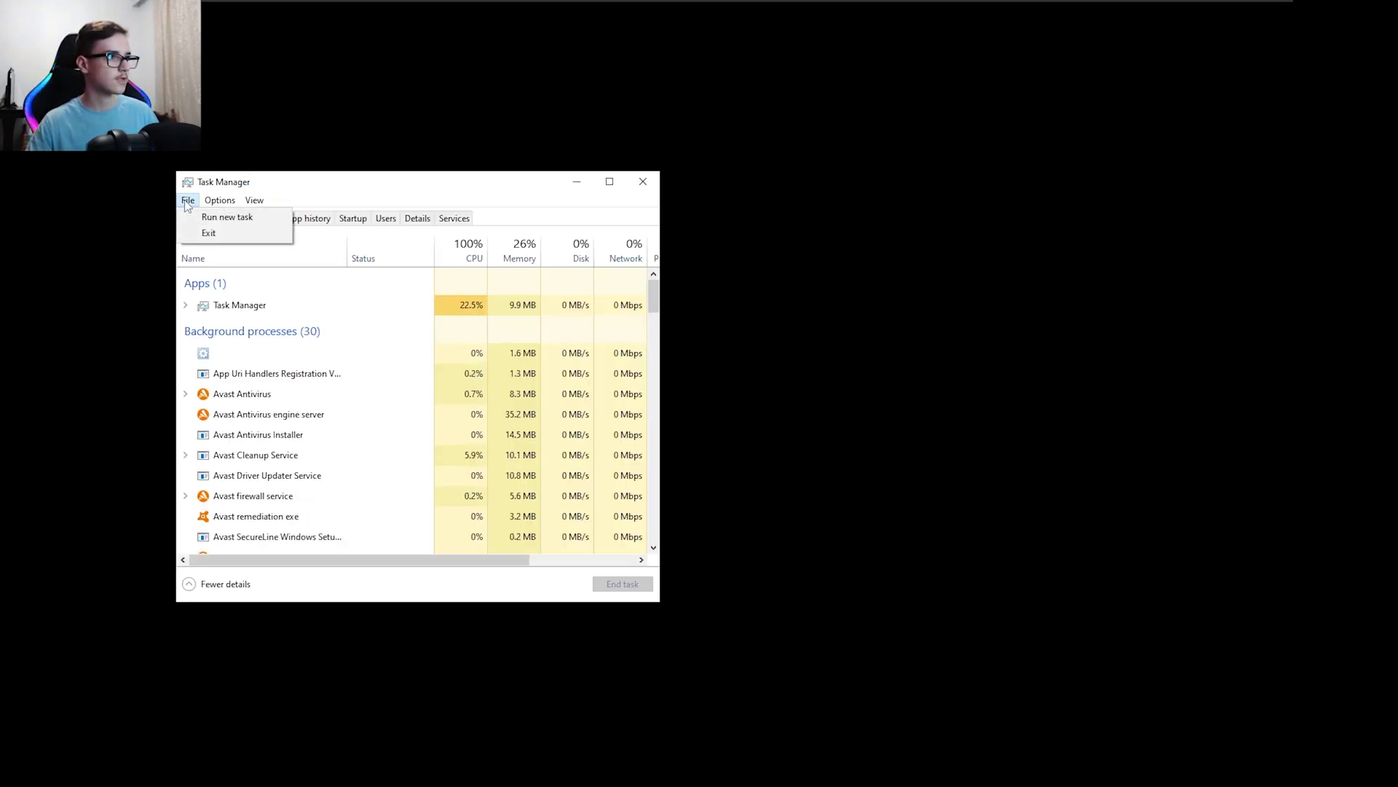
pyautogui.click(209, 218)
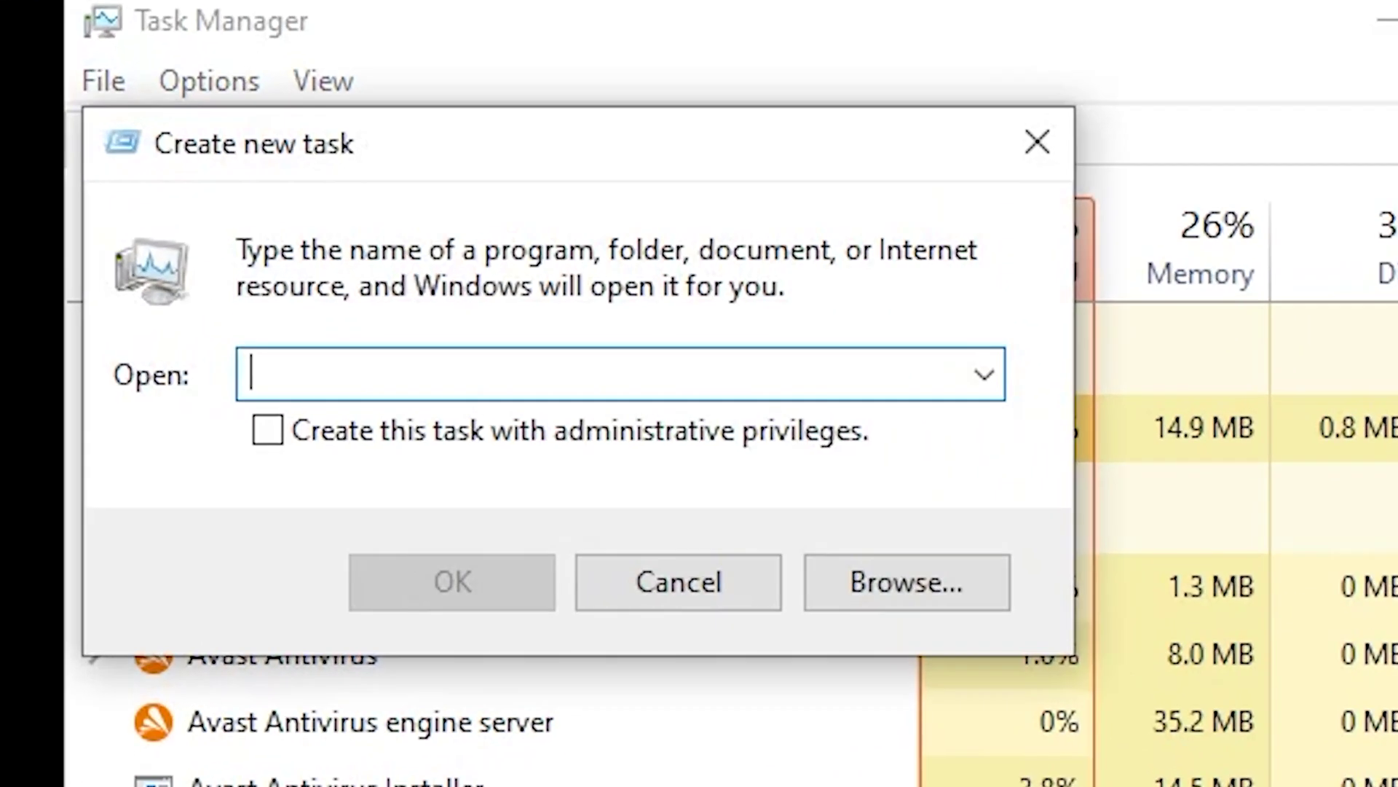
pyautogui.write('explor')
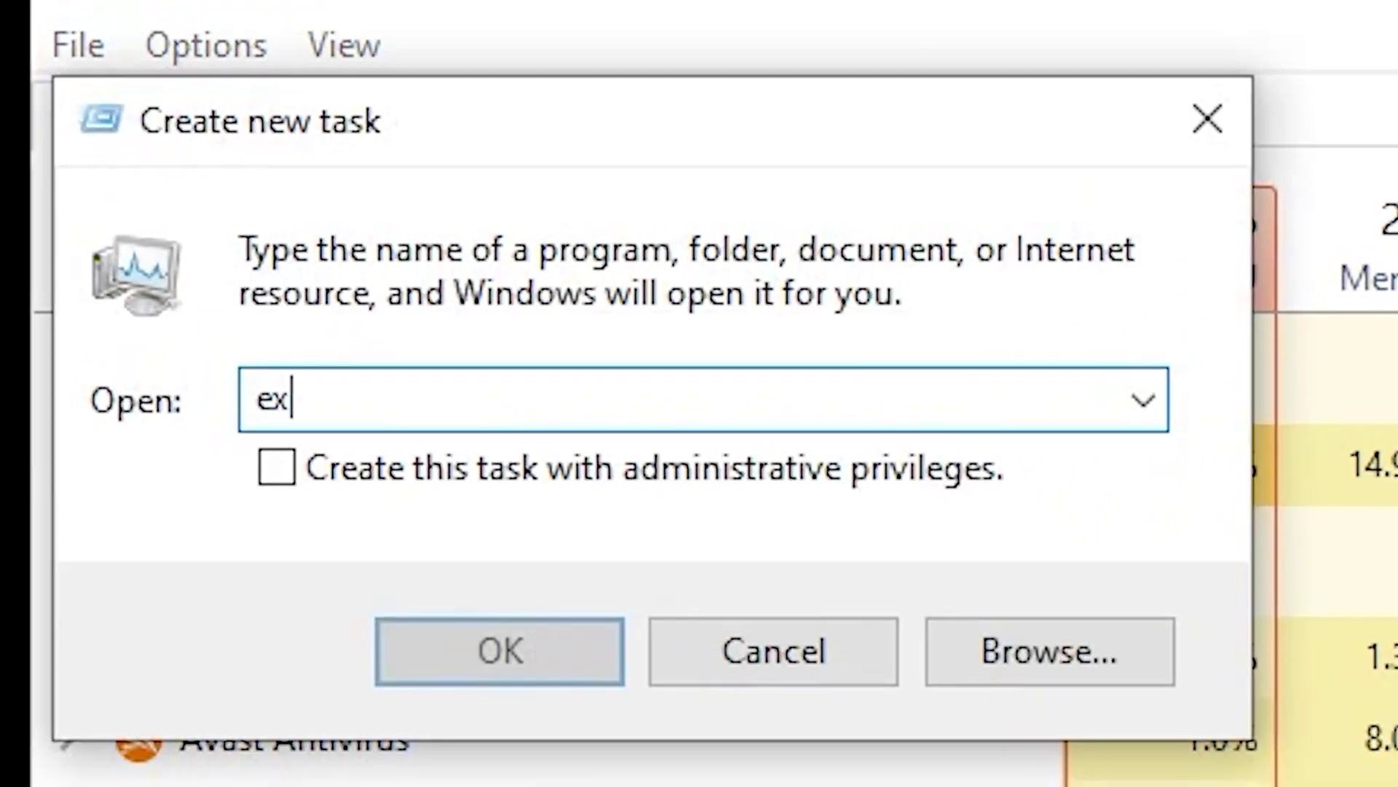
pyautogui.write('er.exe')
pyautogui.press('Return')
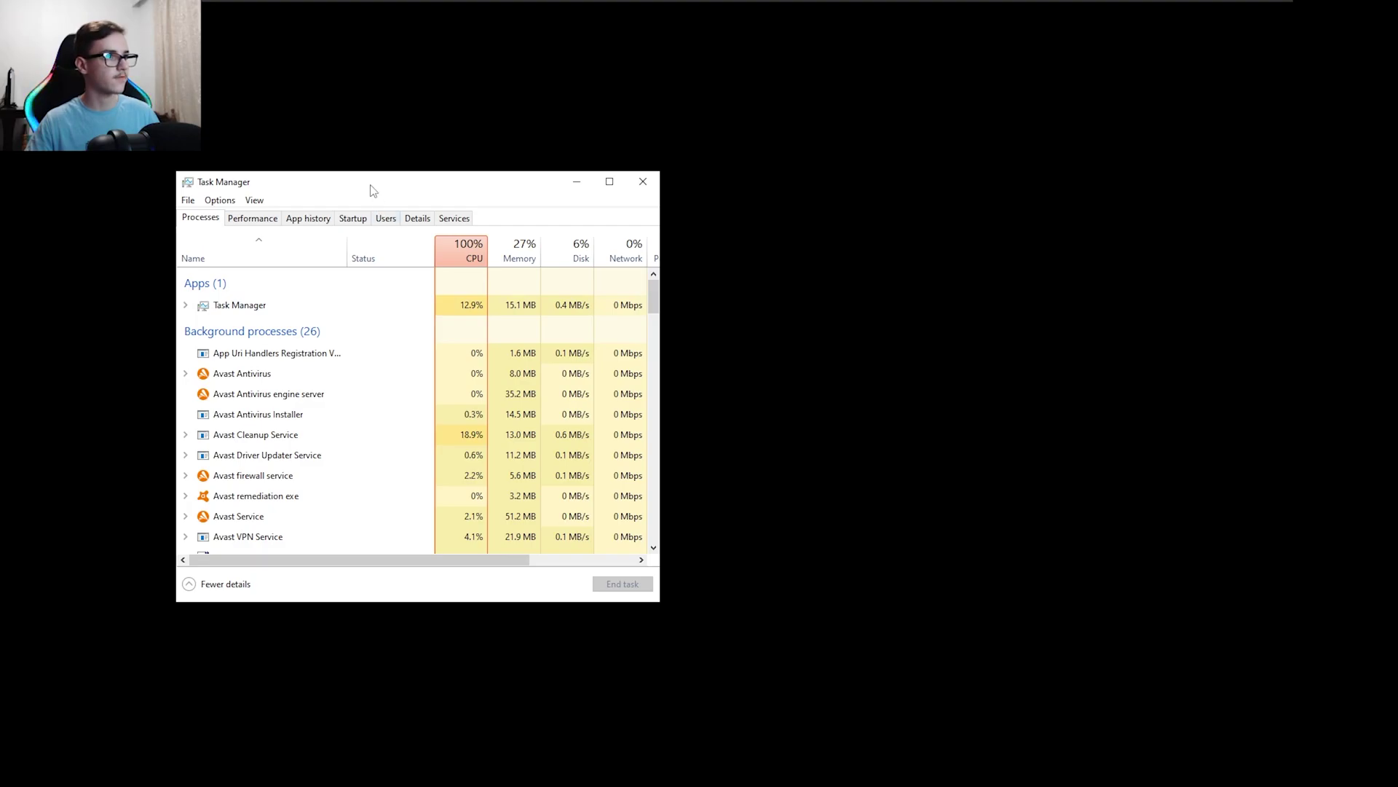
# Close Task Manager once the desktop icons and taskbar return
pyautogui.moveTo(373, 190); pyautogui.dragTo(634, 200)
pyautogui.click(450, 209)
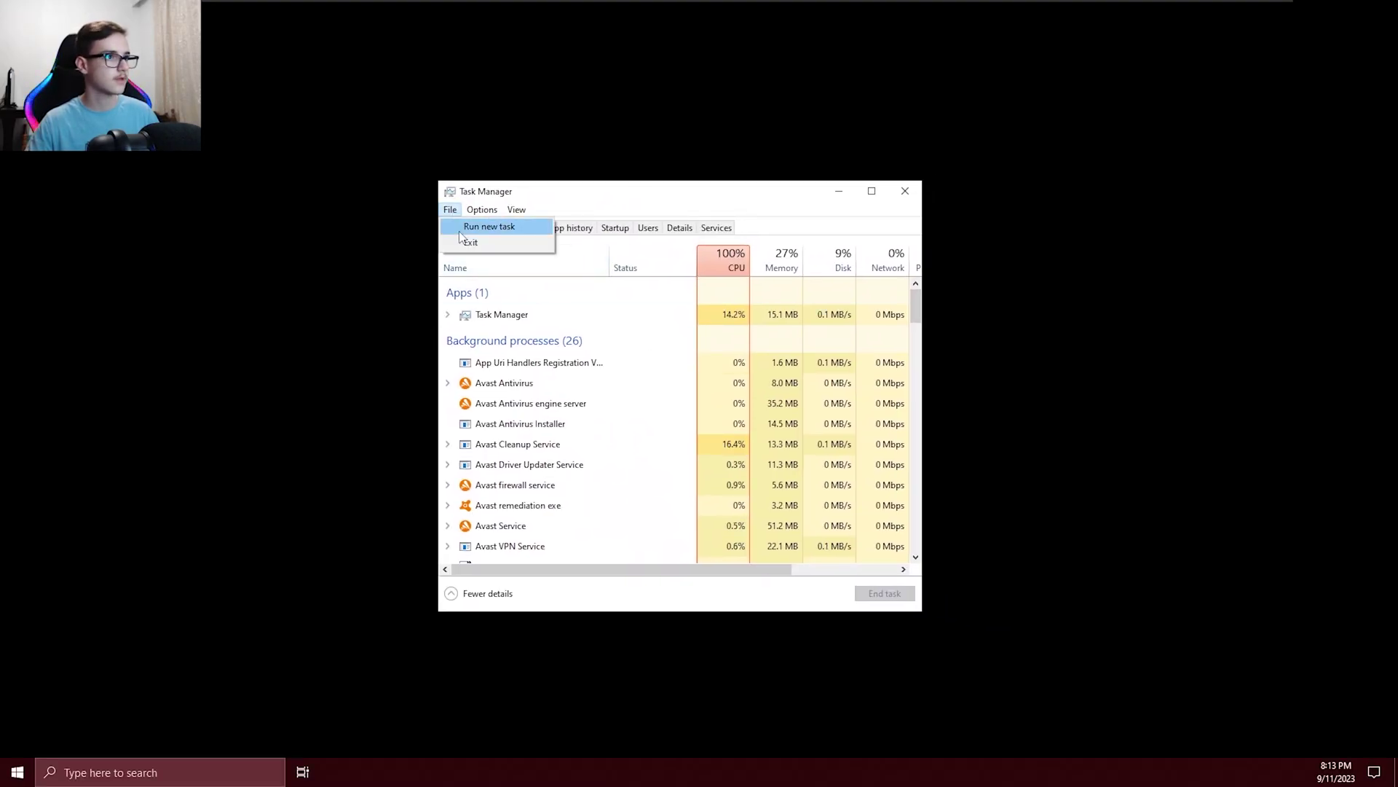
pyautogui.click(658, 415)
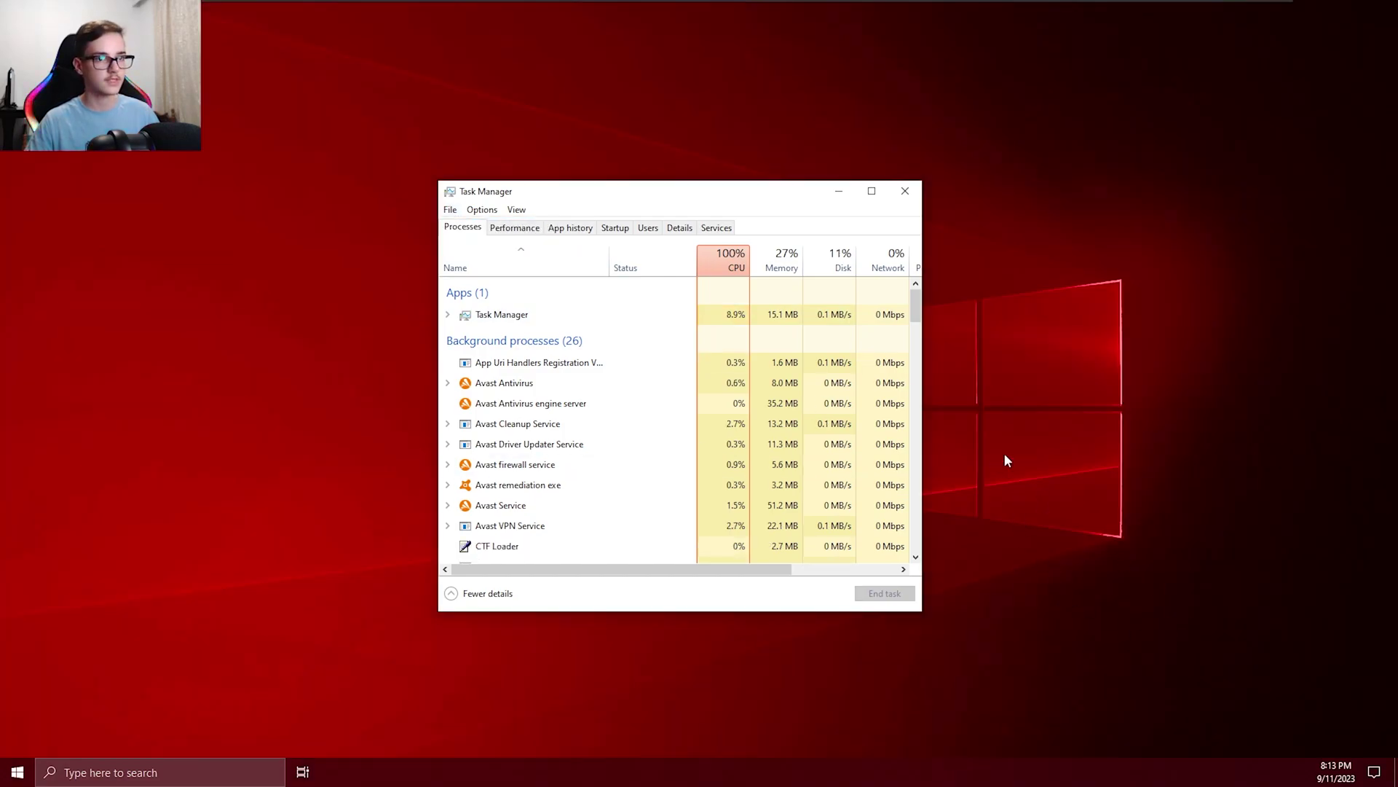
pyautogui.click(898, 195)
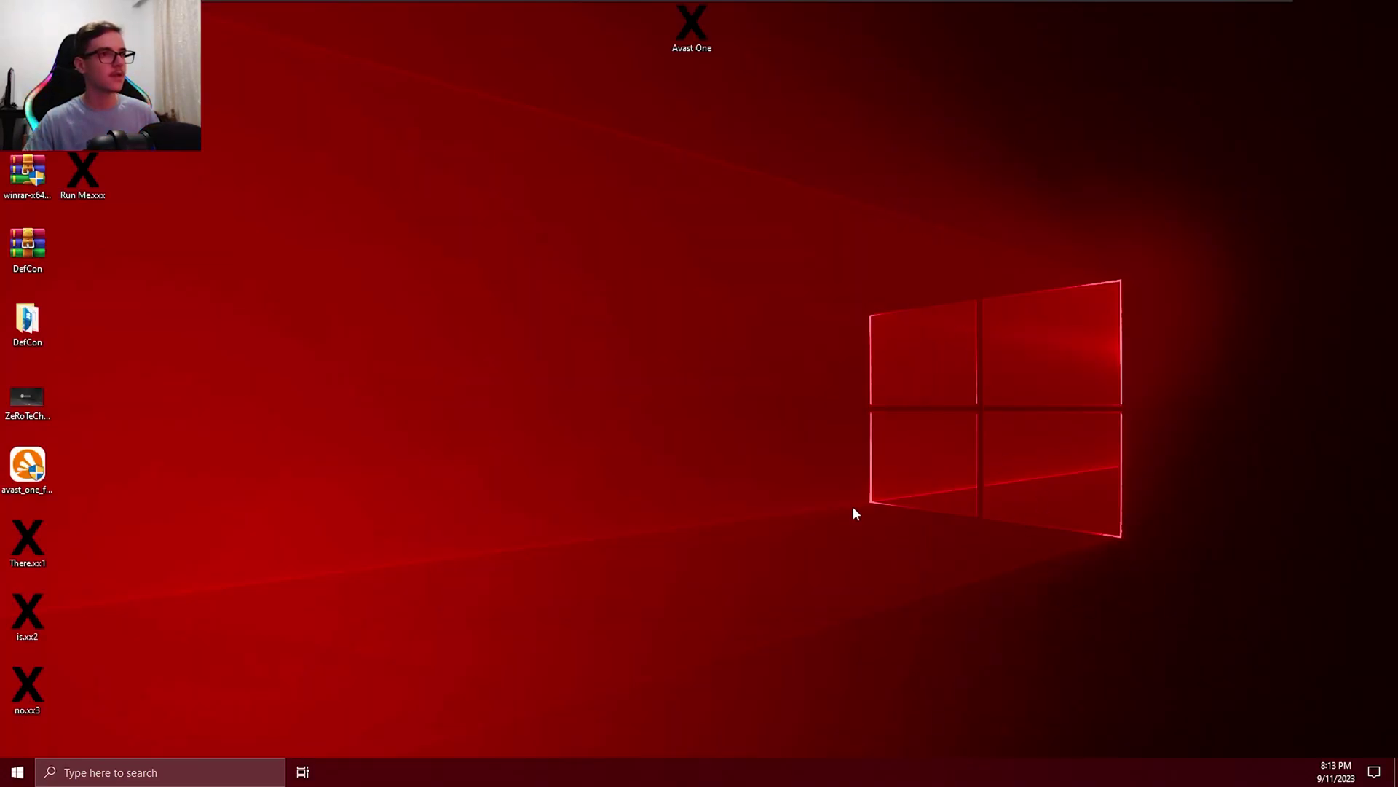
pyautogui.moveTo(748, 462); pyautogui.dragTo(268, 195)
pyautogui.moveTo(915, 624); pyautogui.dragTo(592, 396)
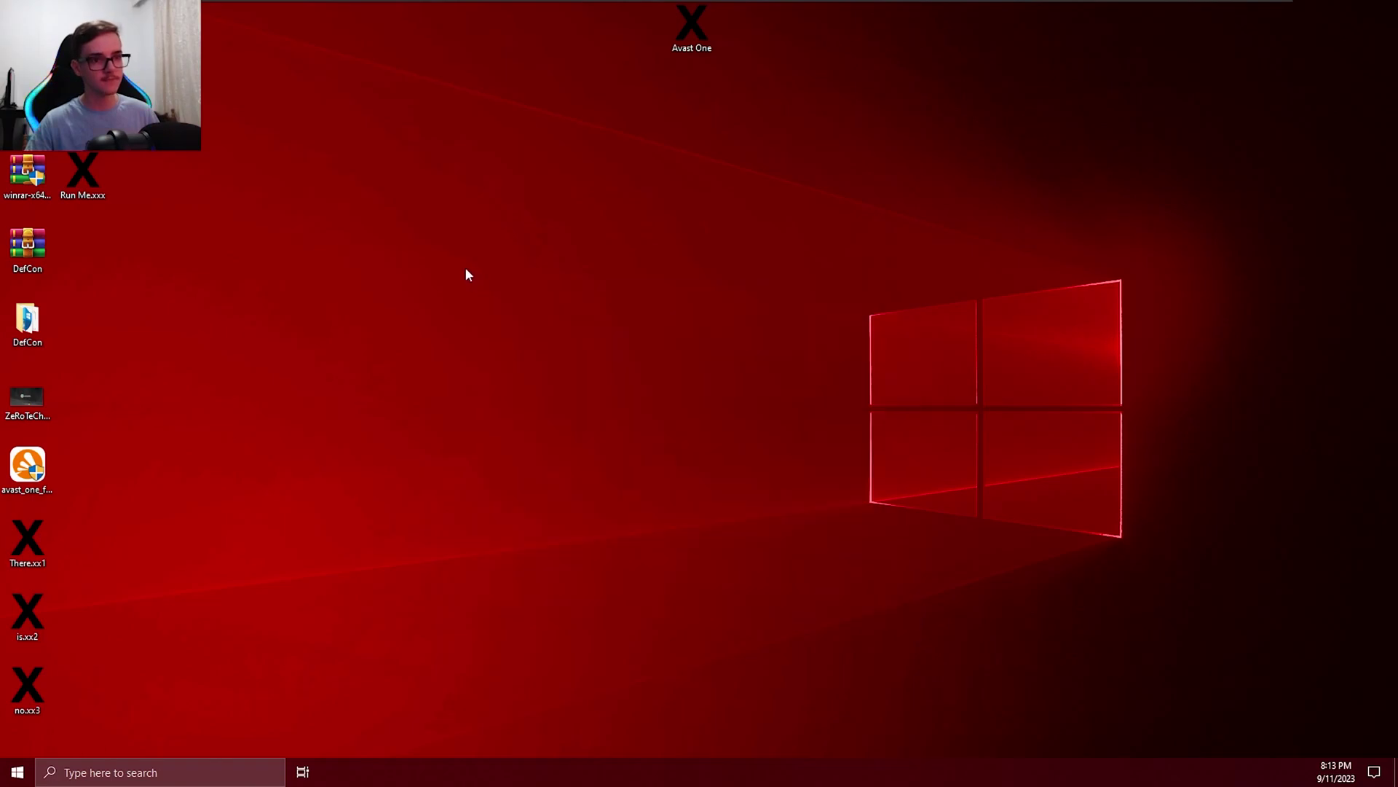
pyautogui.moveTo(985, 581); pyautogui.dragTo(496, 303)
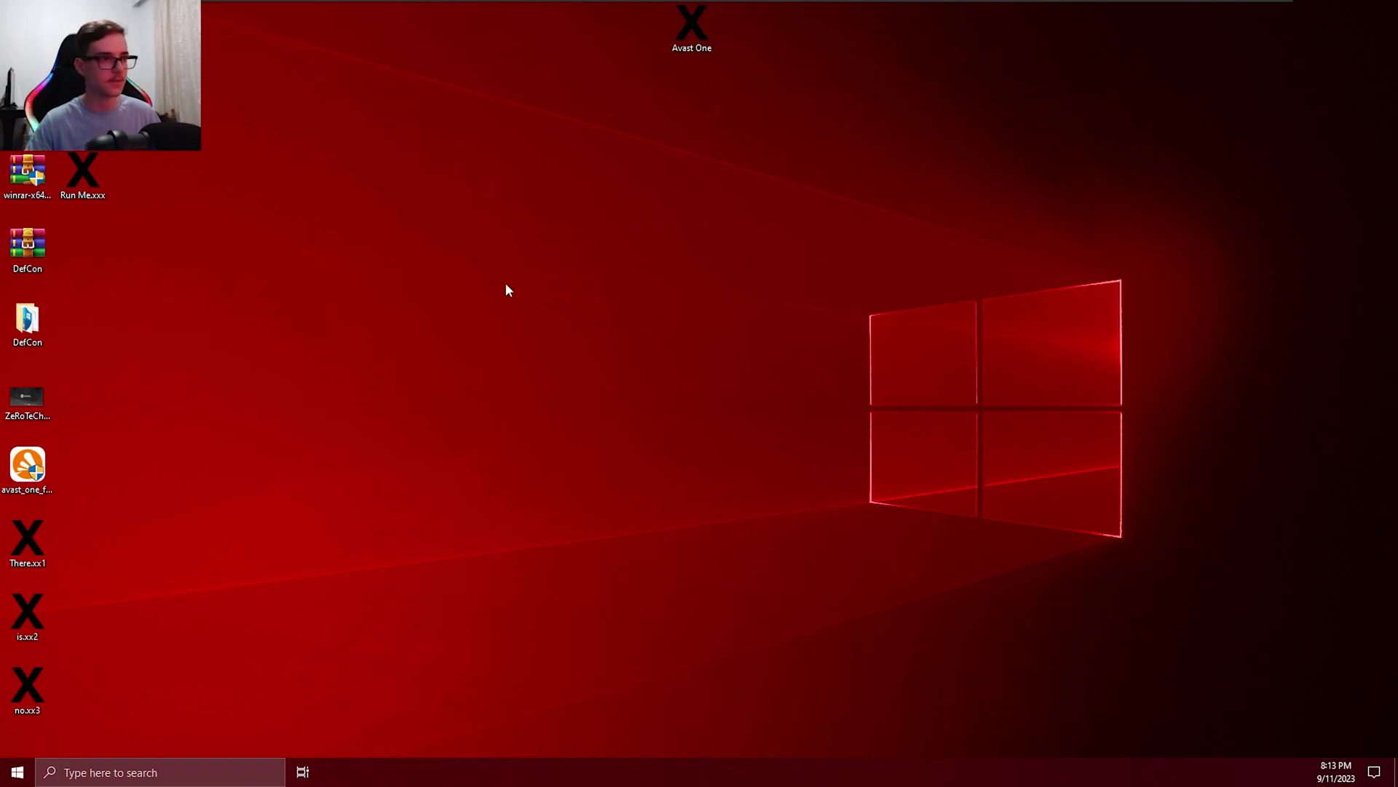
pyautogui.moveTo(1041, 678)
pyautogui.mouseDown()
pyautogui.moveTo(493, 321)
pyautogui.moveTo(394, 233)
pyautogui.mouseUp()
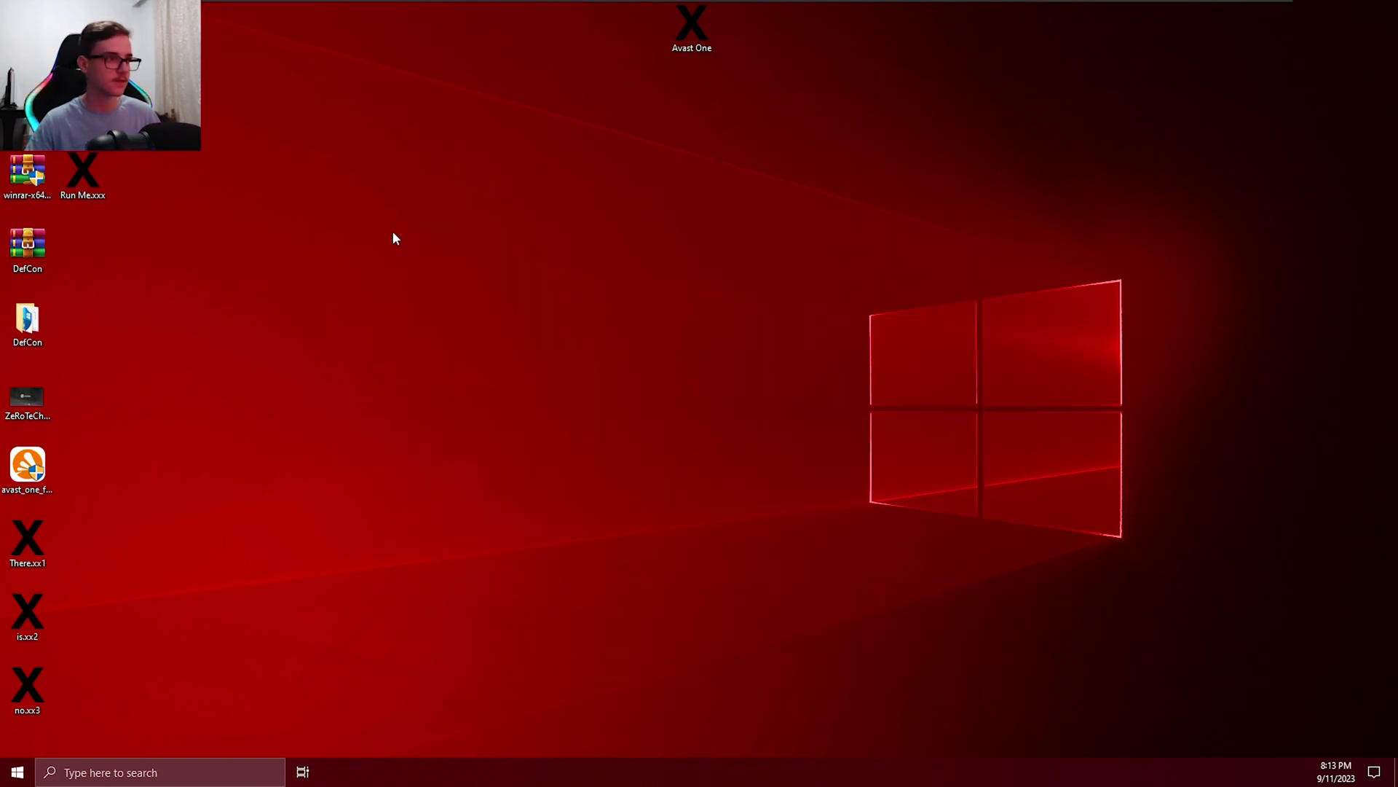
pyautogui.moveTo(338, 195); pyautogui.dragTo(907, 555)
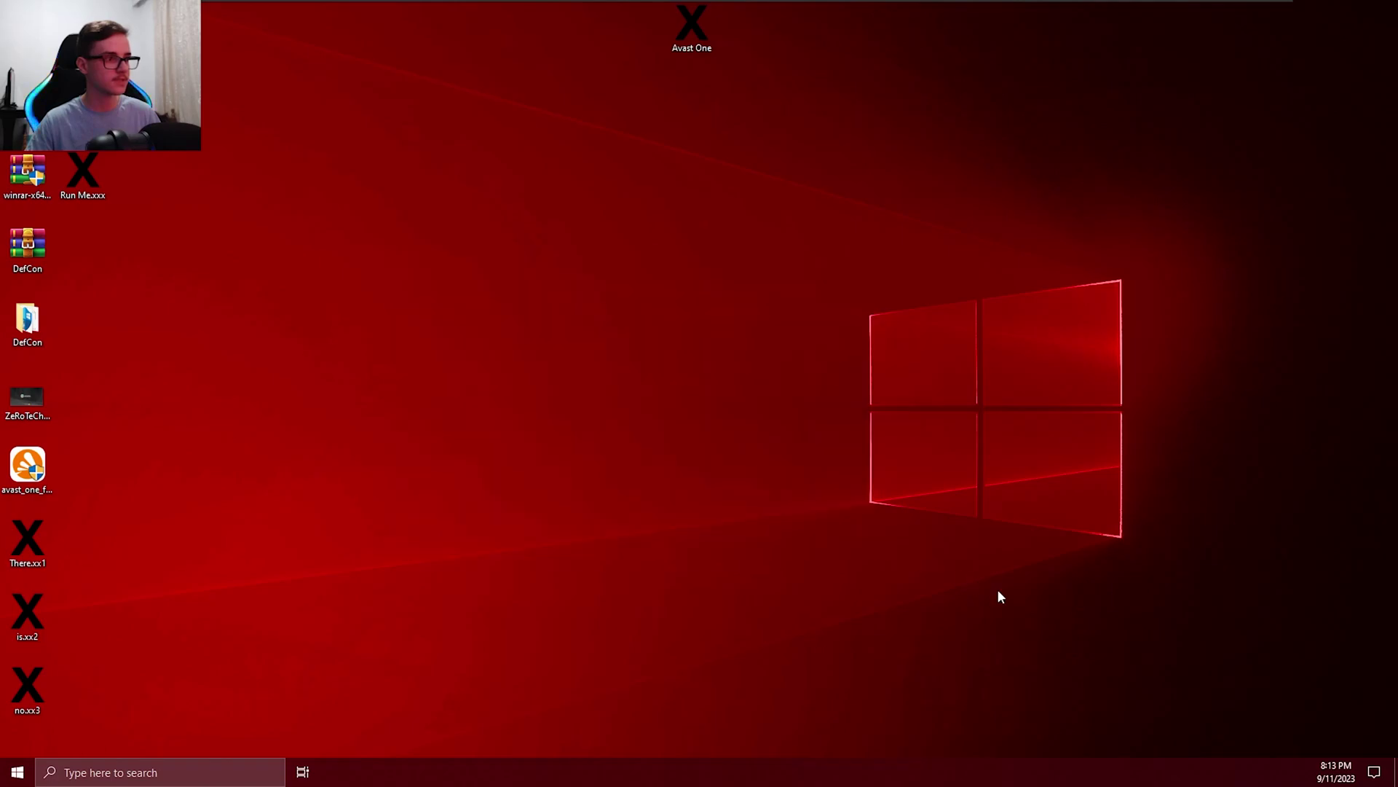
pyautogui.moveTo(999, 593); pyautogui.dragTo(903, 555)
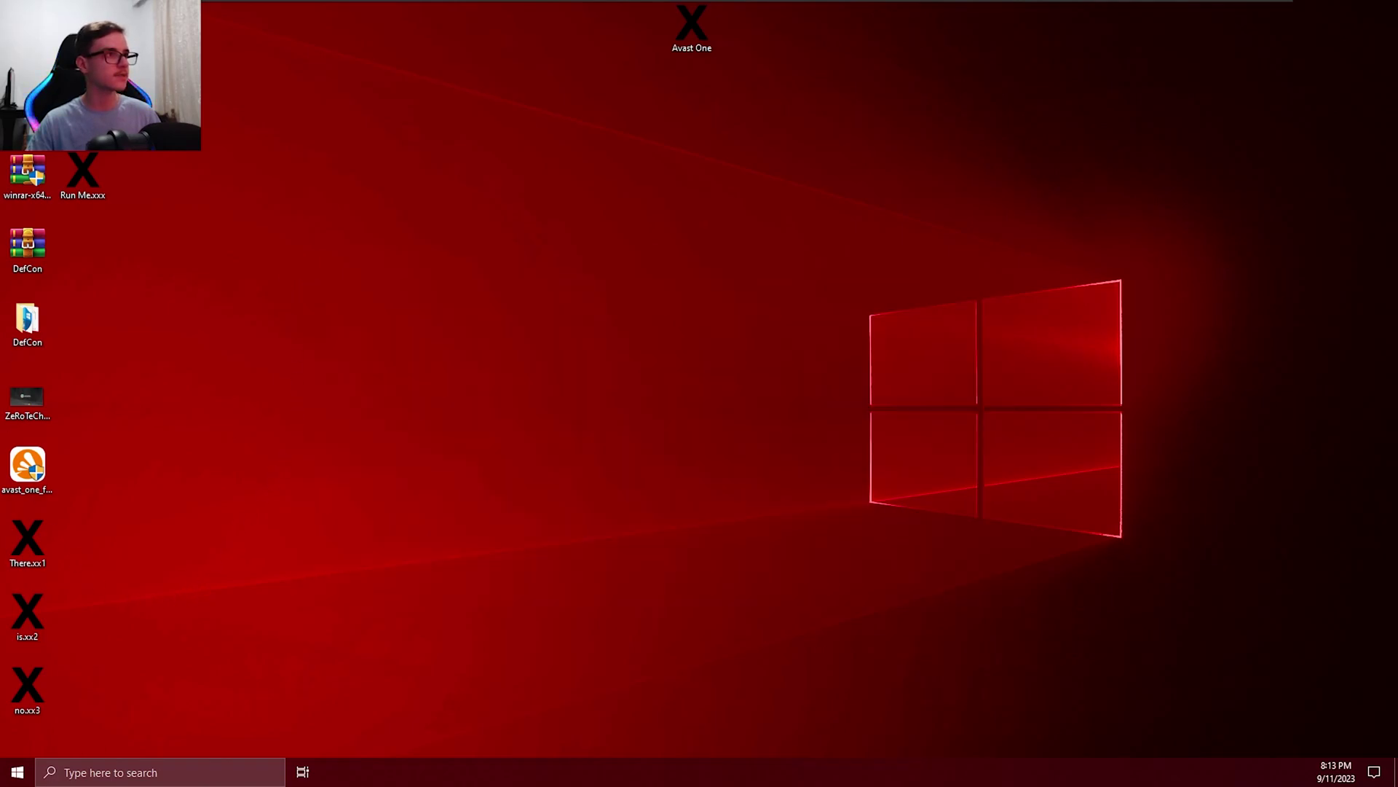
pyautogui.moveTo(331, 705); pyautogui.dragTo(17, 29)
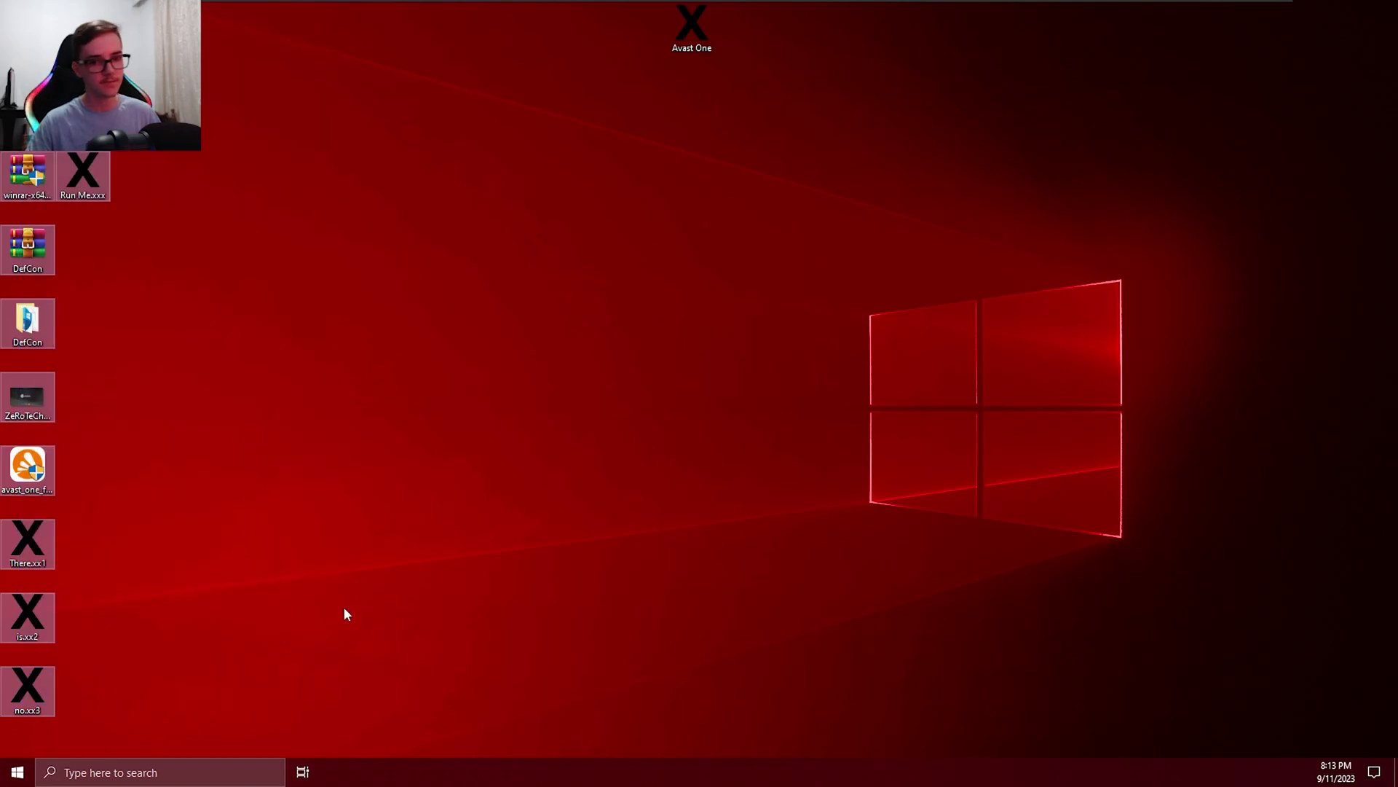
pyautogui.click(290, 692)
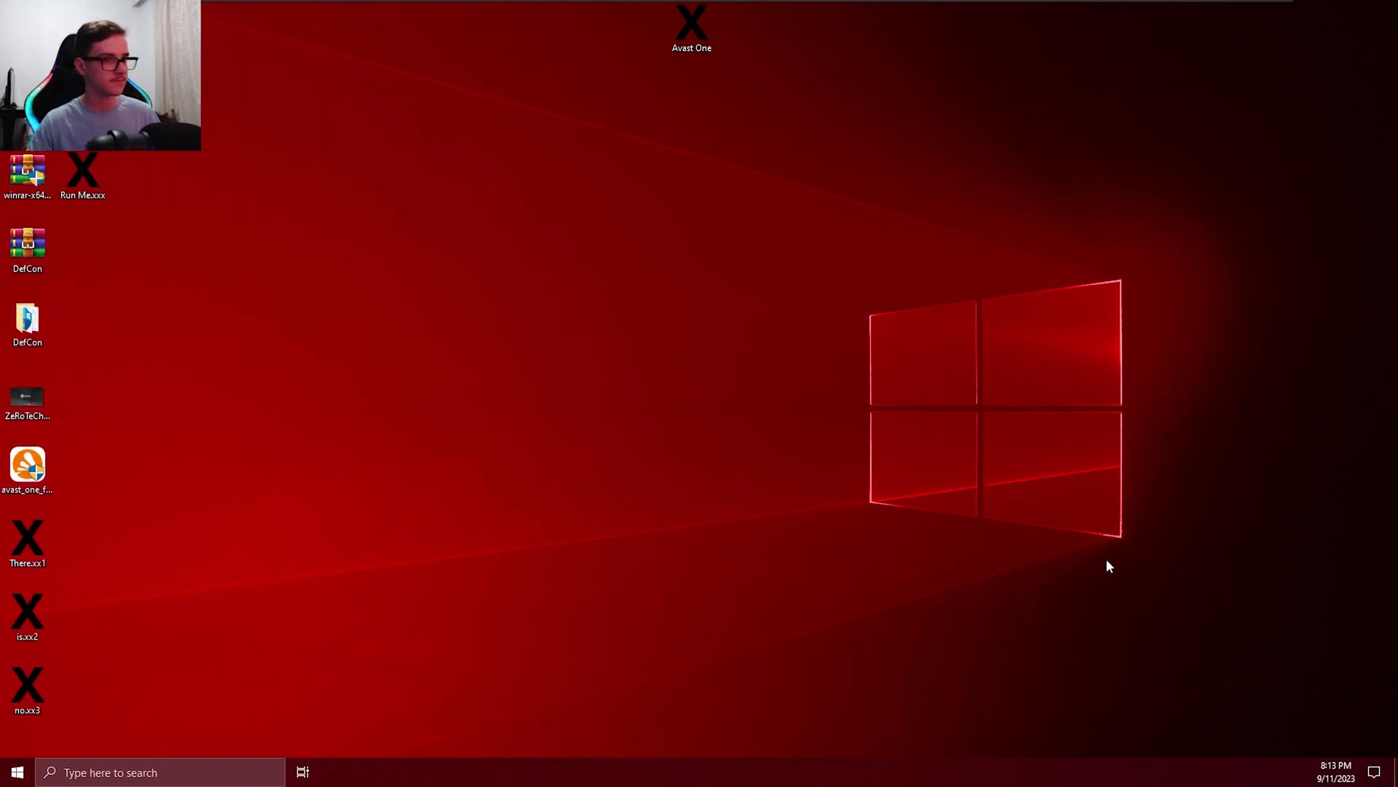
pyautogui.moveTo(1110, 629); pyautogui.dragTo(489, 323)
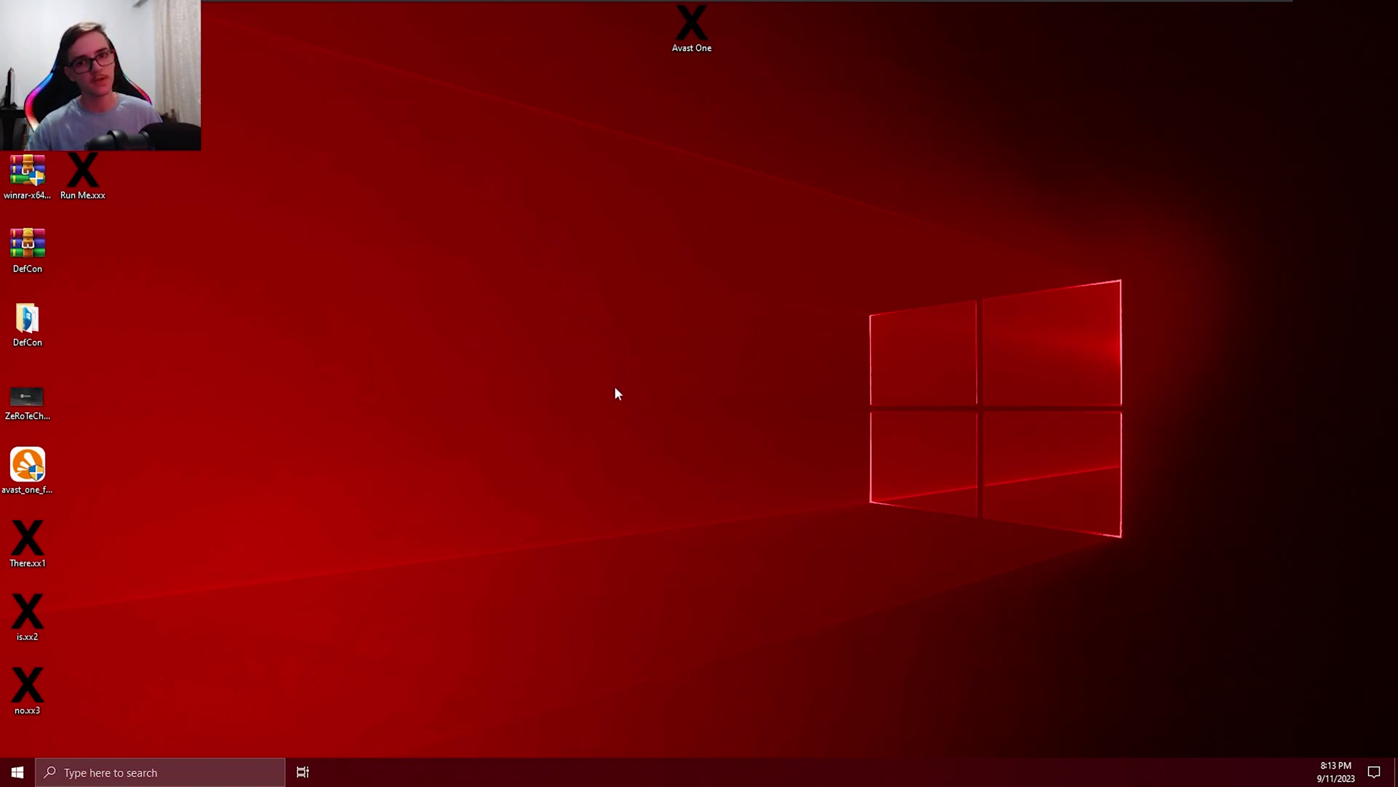
pyautogui.moveTo(505, 299); pyautogui.dragTo(309, 140)
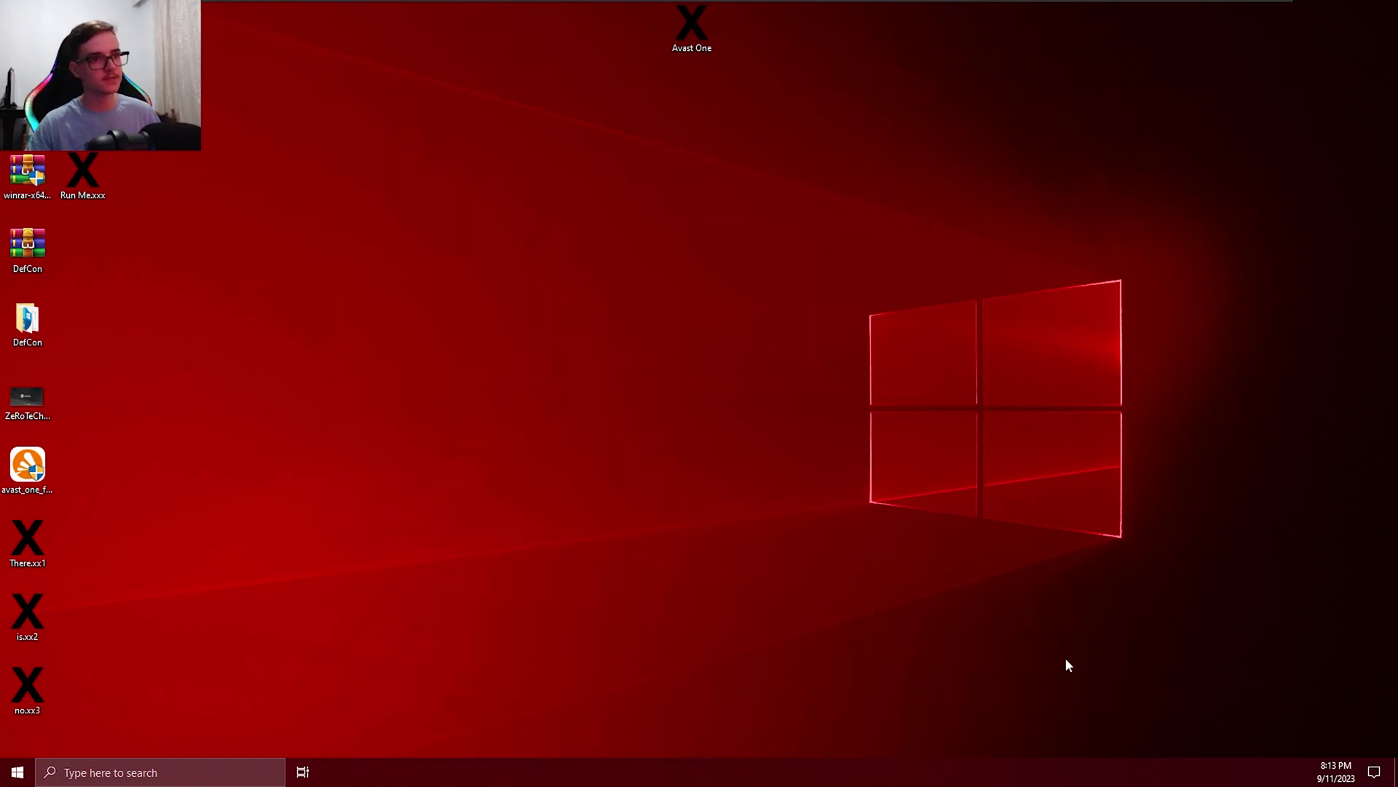
pyautogui.moveTo(1064, 662)
pyautogui.mouseDown()
pyautogui.moveTo(412, 204)
pyautogui.moveTo(781, 502)
pyautogui.moveTo(895, 552)
pyautogui.mouseUp()
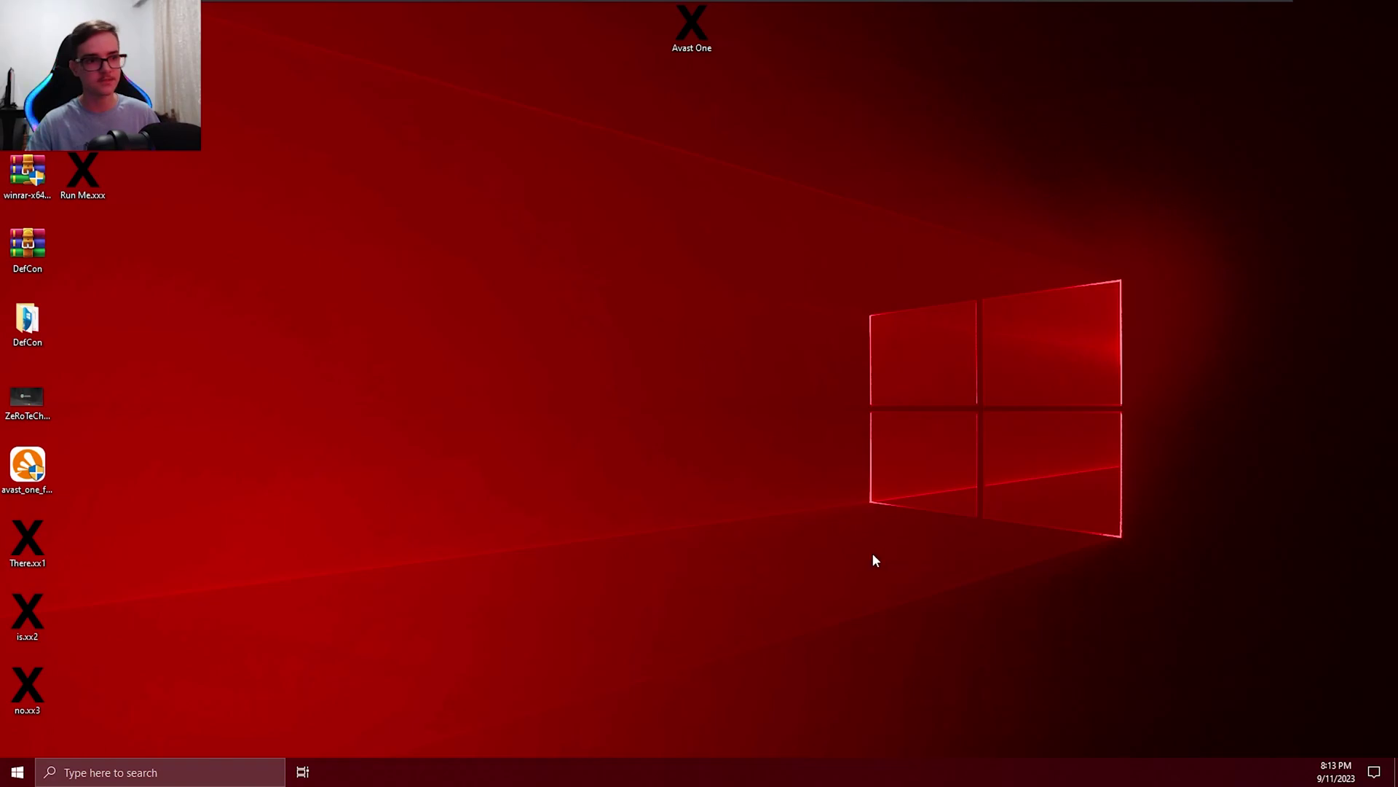
pyautogui.moveTo(394, 263); pyautogui.dragTo(848, 496)
pyautogui.moveTo(1024, 623); pyautogui.dragTo(560, 321)
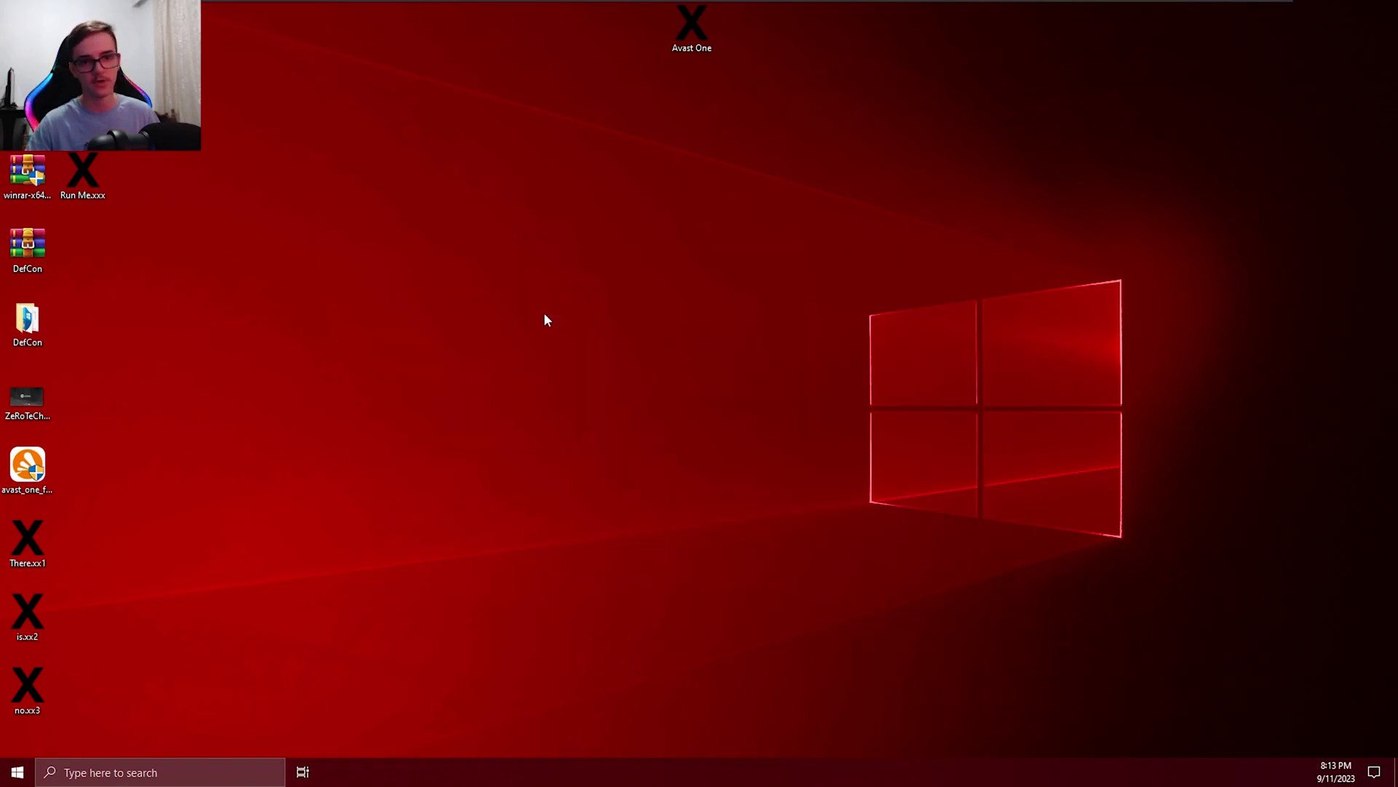
pyautogui.moveTo(836, 221); pyautogui.dragTo(754, 251)
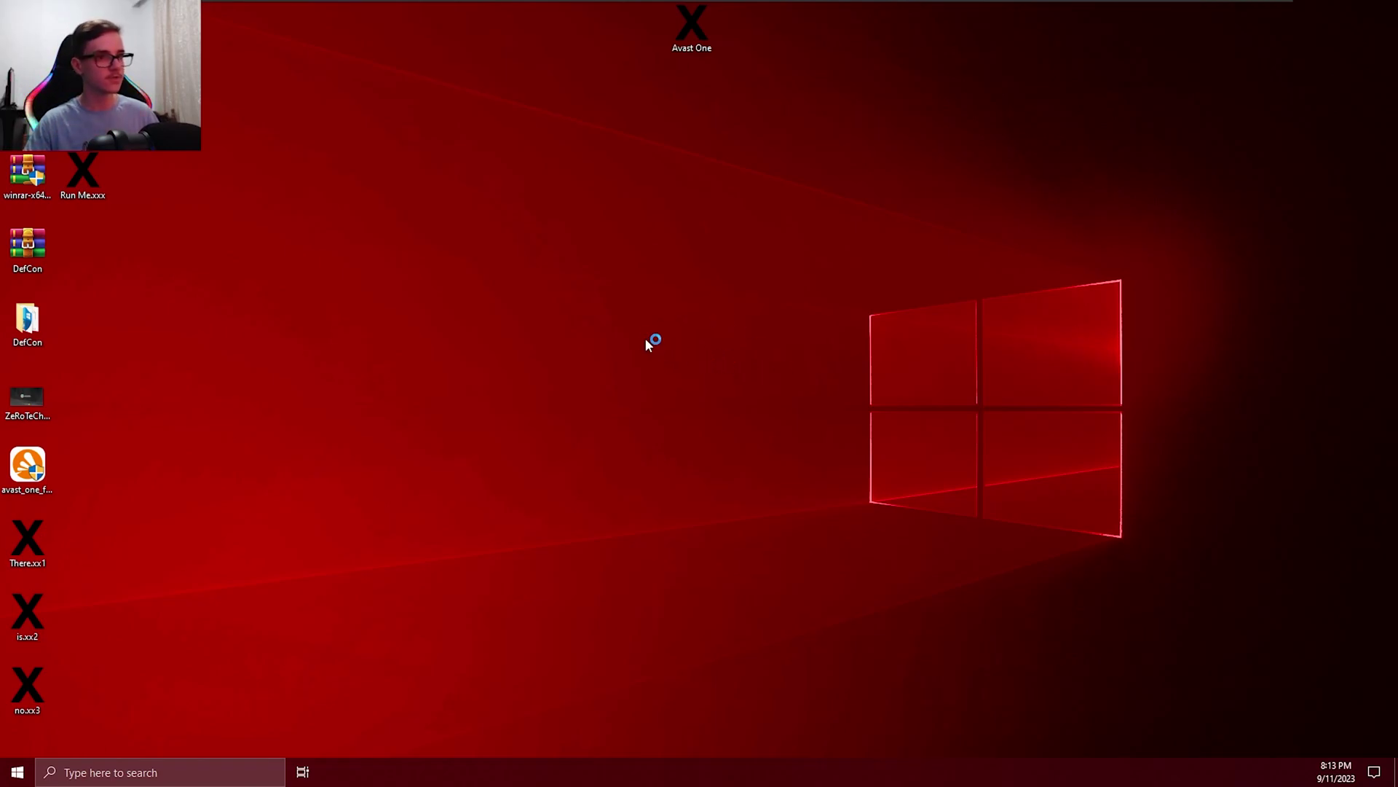
pyautogui.moveTo(381, 215)
pyautogui.mouseDown()
pyautogui.moveTo(983, 546)
pyautogui.moveTo(1073, 651)
pyautogui.moveTo(462, 213)
pyautogui.moveTo(402, 210)
pyautogui.mouseUp()
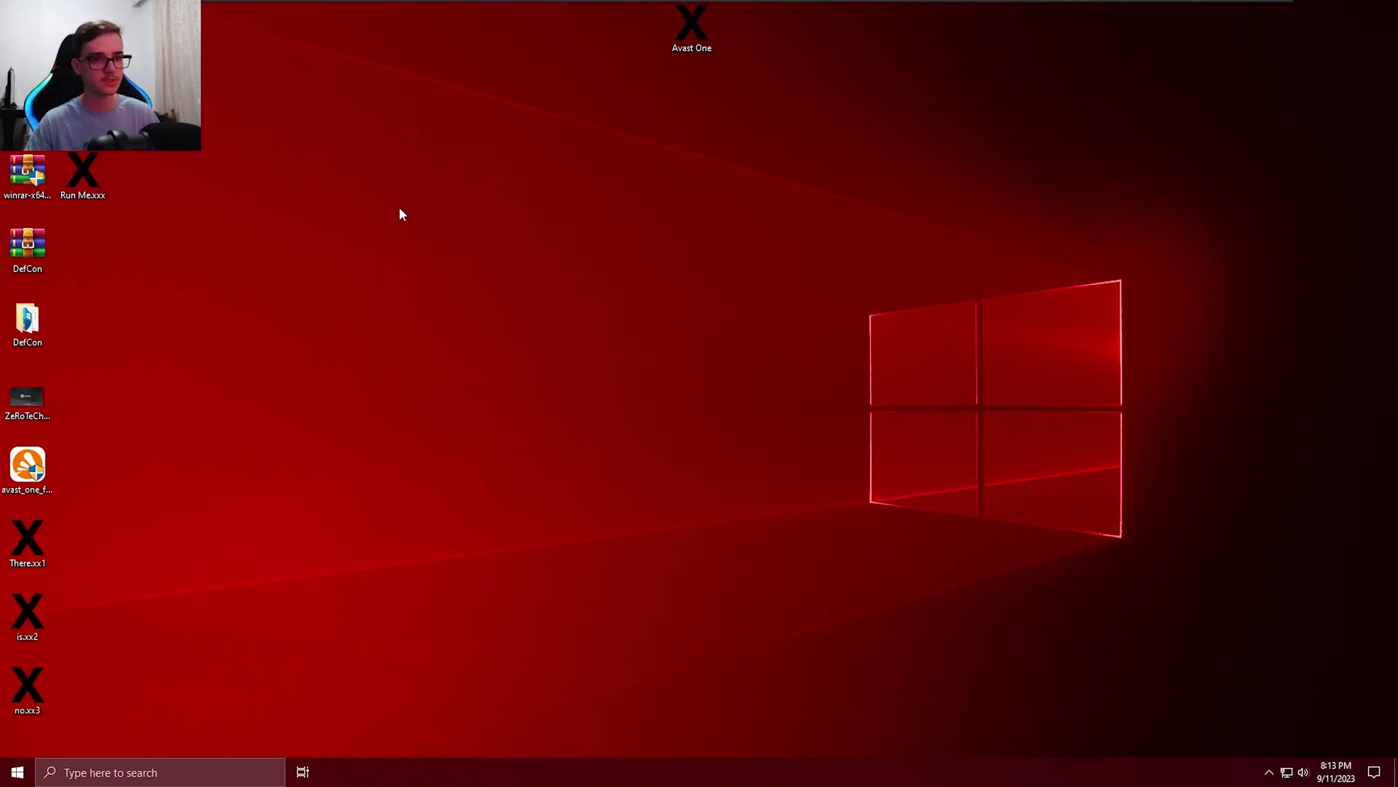
pyautogui.moveTo(289, 184); pyautogui.dragTo(949, 557)
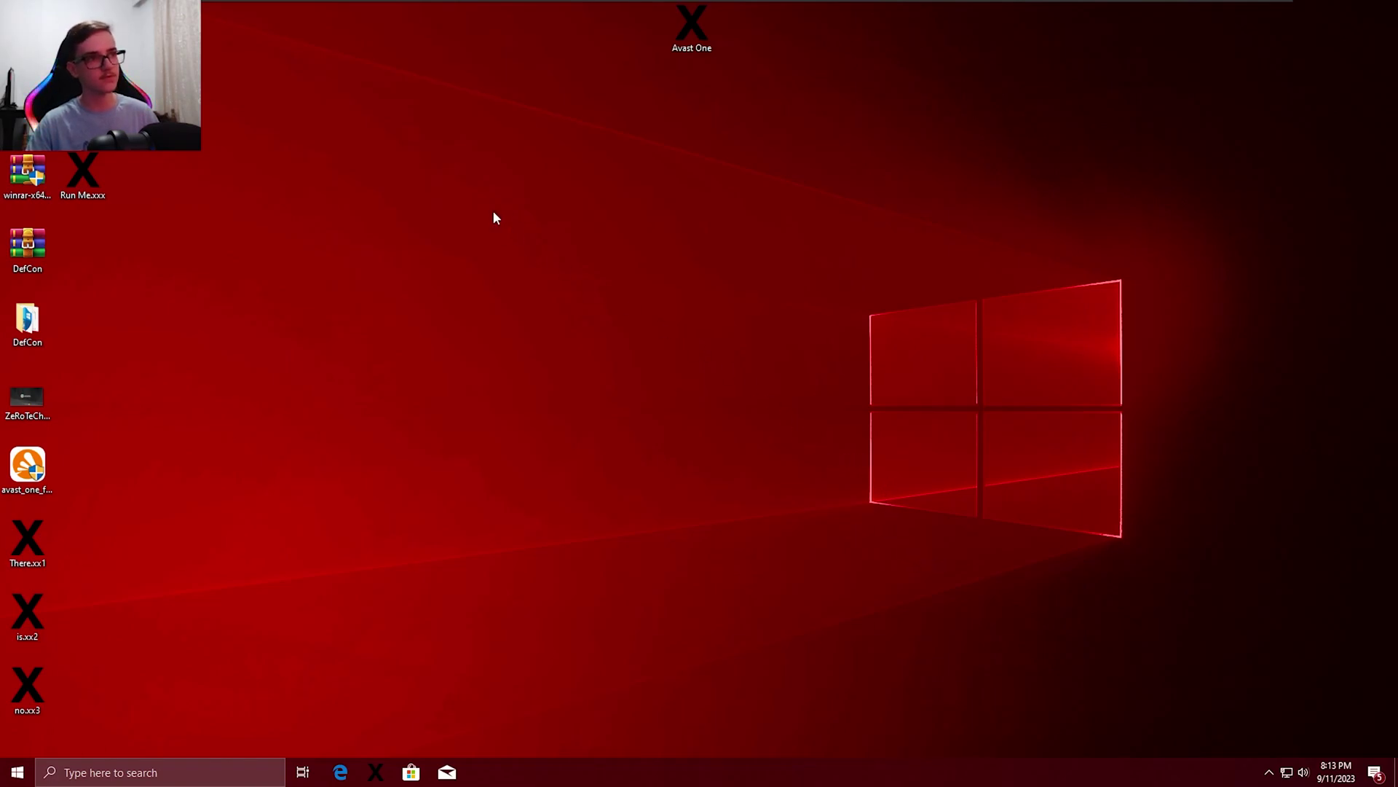
pyautogui.moveTo(434, 172); pyautogui.dragTo(903, 542)
pyautogui.moveTo(1045, 623); pyautogui.dragTo(369, 172)
pyautogui.moveTo(369, 172); pyautogui.dragTo(976, 604)
pyautogui.moveTo(1034, 619); pyautogui.dragTo(359, 231)
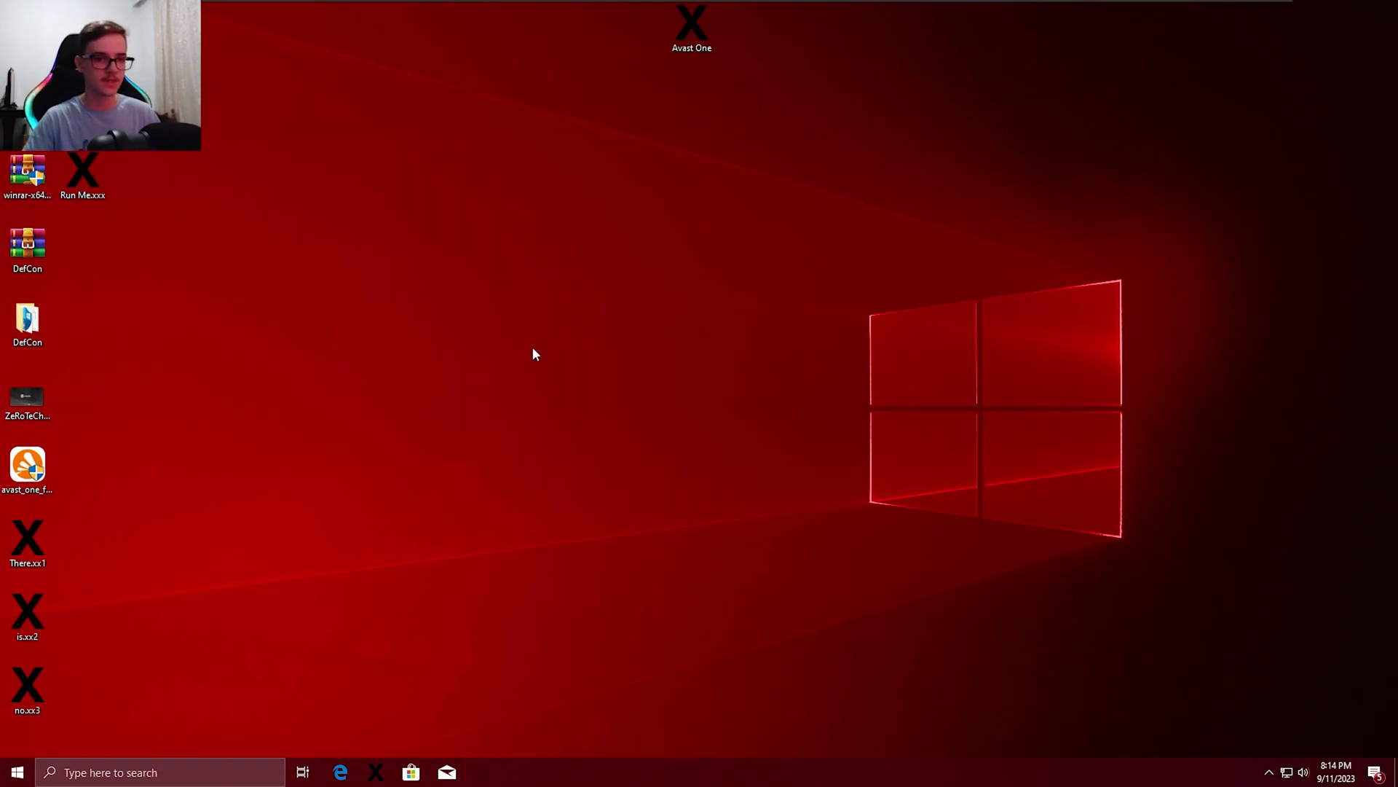
pyautogui.moveTo(385, 209); pyautogui.dragTo(972, 580)
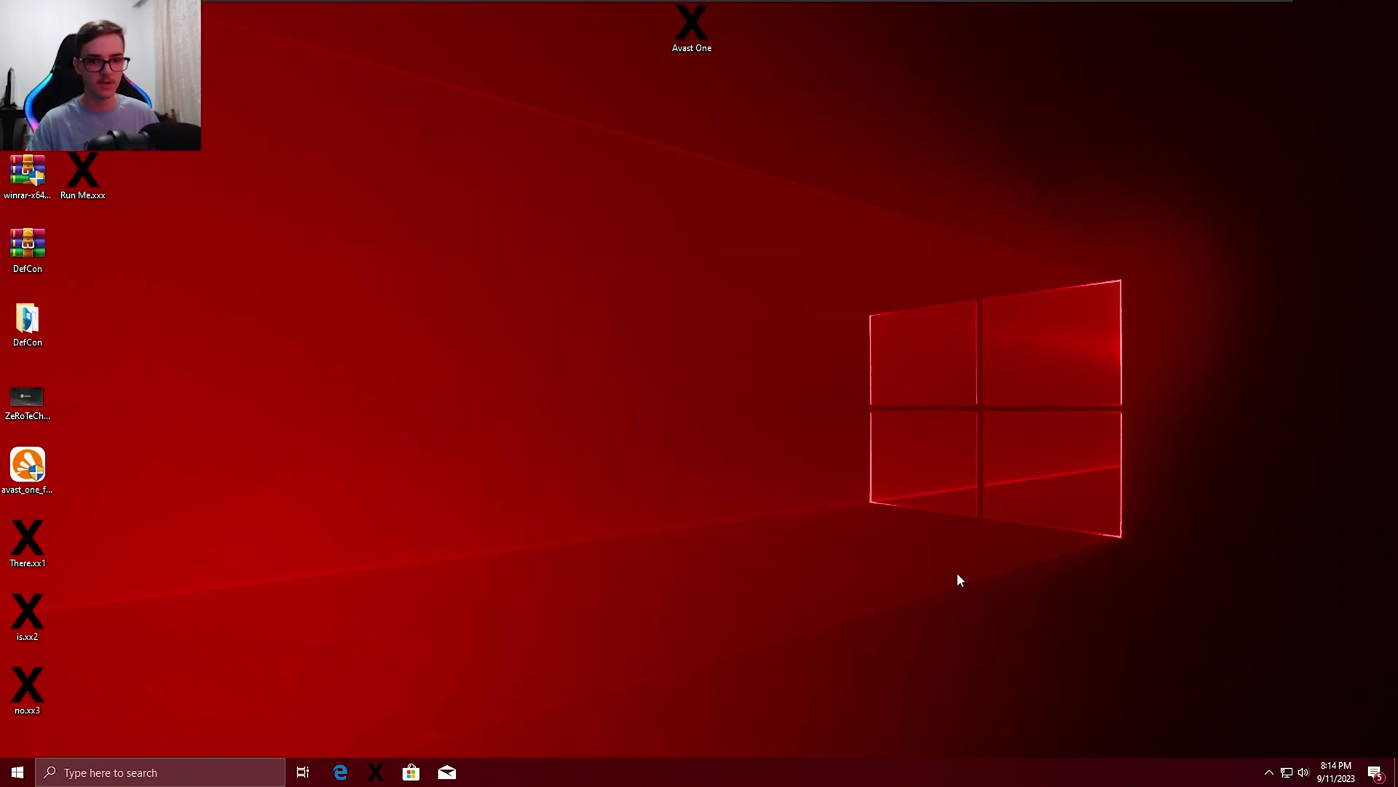